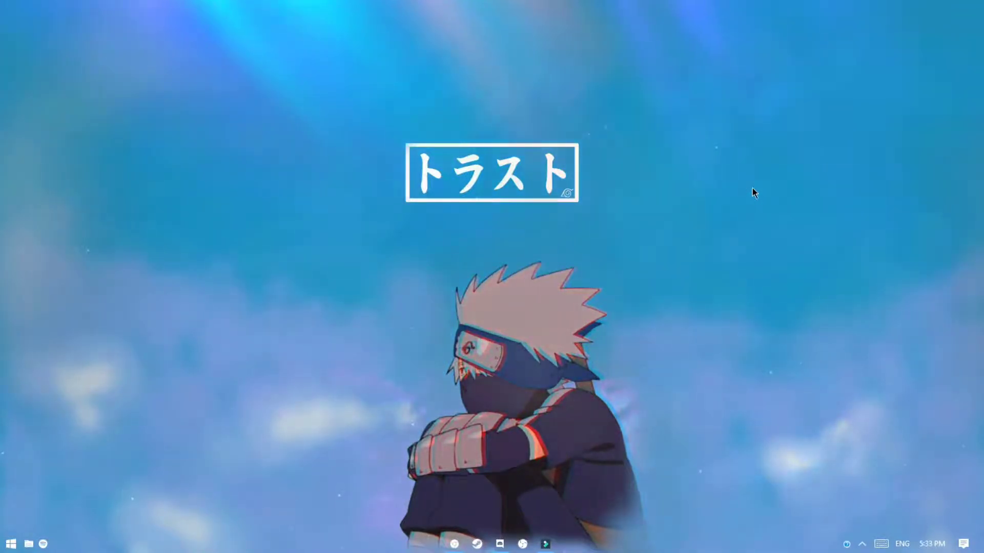
# Step: Switch to Discord, go to the yea-yeha channel of the Rayz server and open its anonfiles link to Youtube Viewer
pyautogui.click(501, 546)
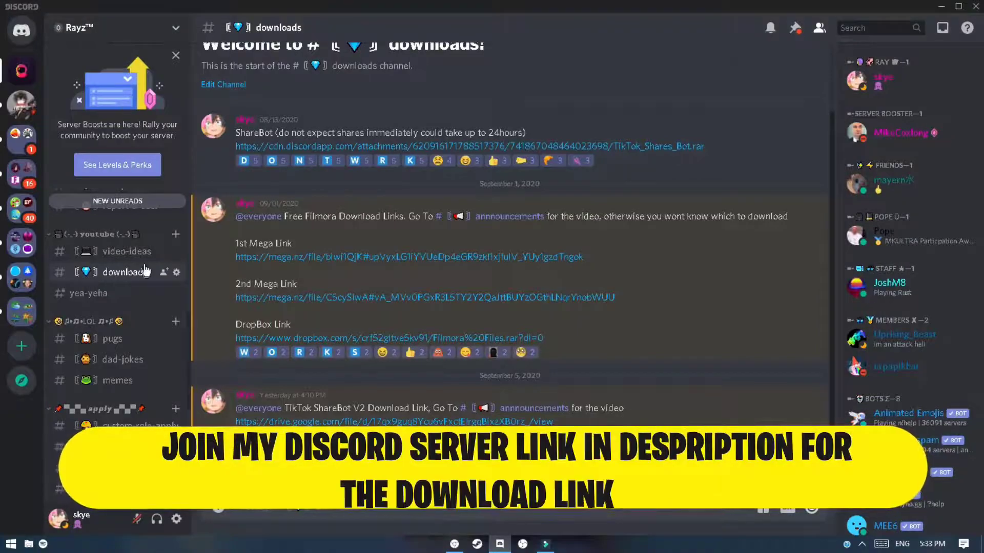
pyautogui.scroll(3, 137, 271)
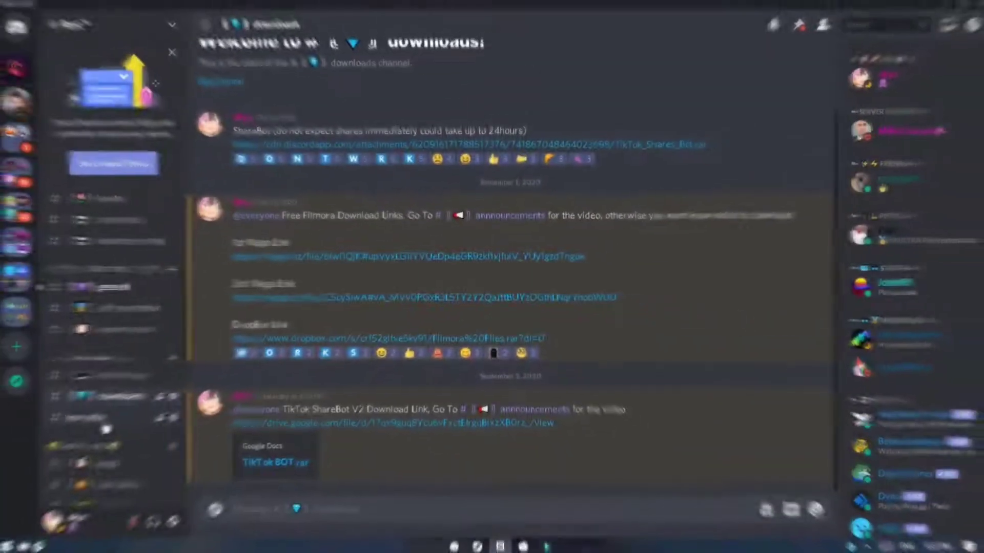
pyautogui.click(108, 419)
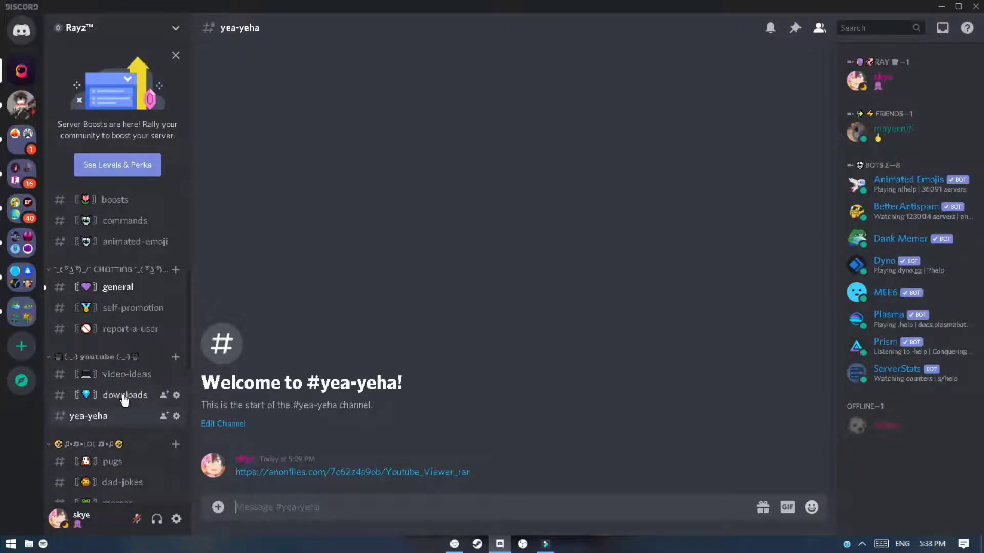
pyautogui.scroll(4, 125, 358)
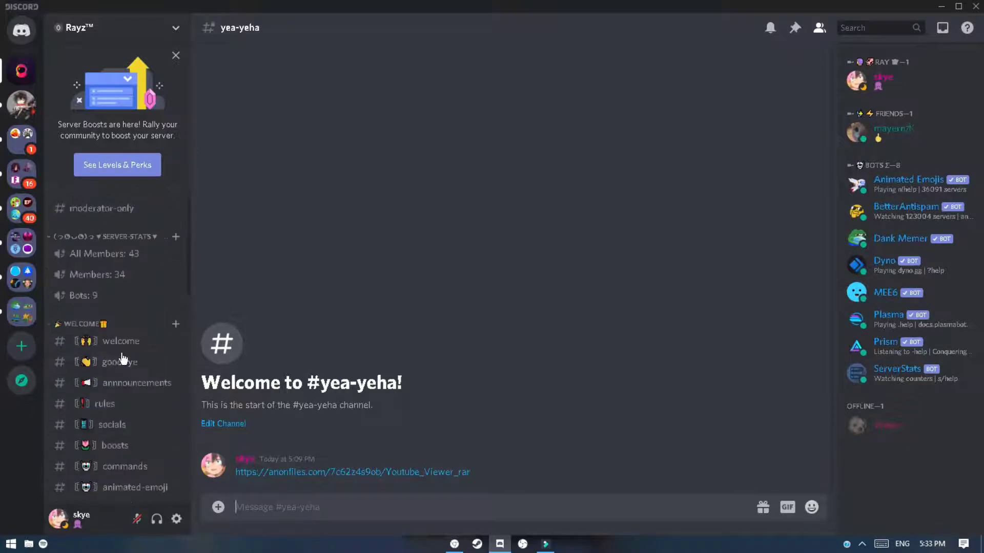
pyautogui.scroll(-4, 135, 358)
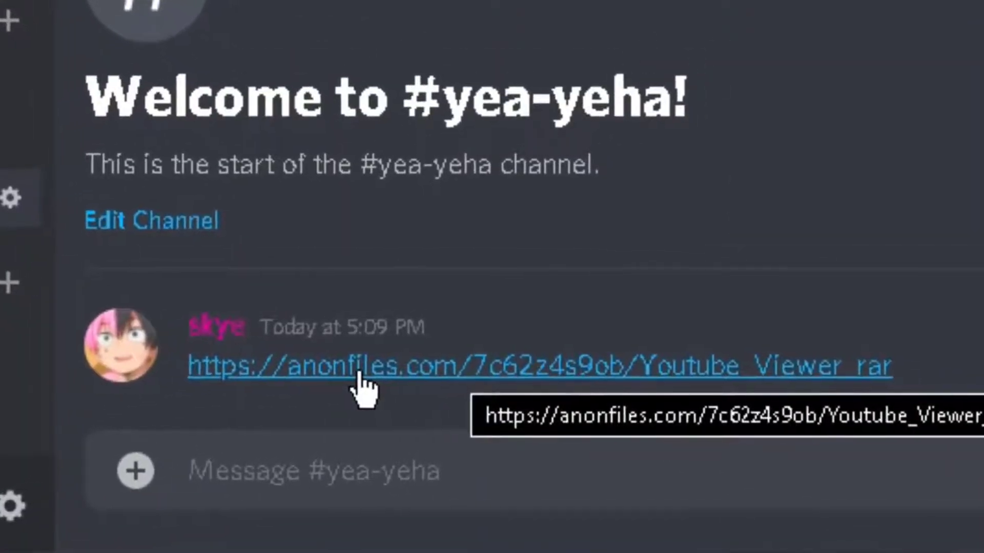
pyautogui.click(365, 378)
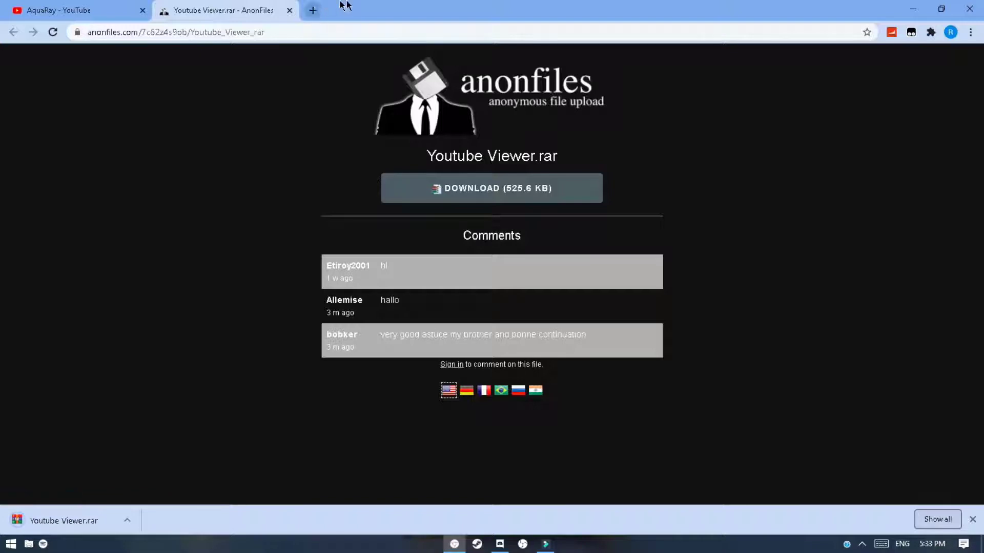
# Step: Download the Youtube Viewer.rar archive from the anonfiles page
pyautogui.click(424, 191)
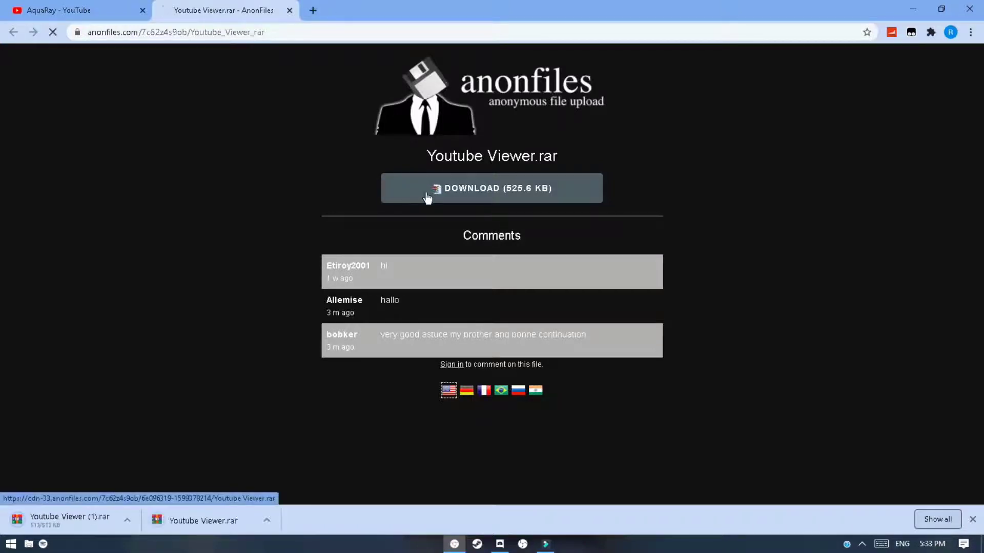
pyautogui.click(127, 520)
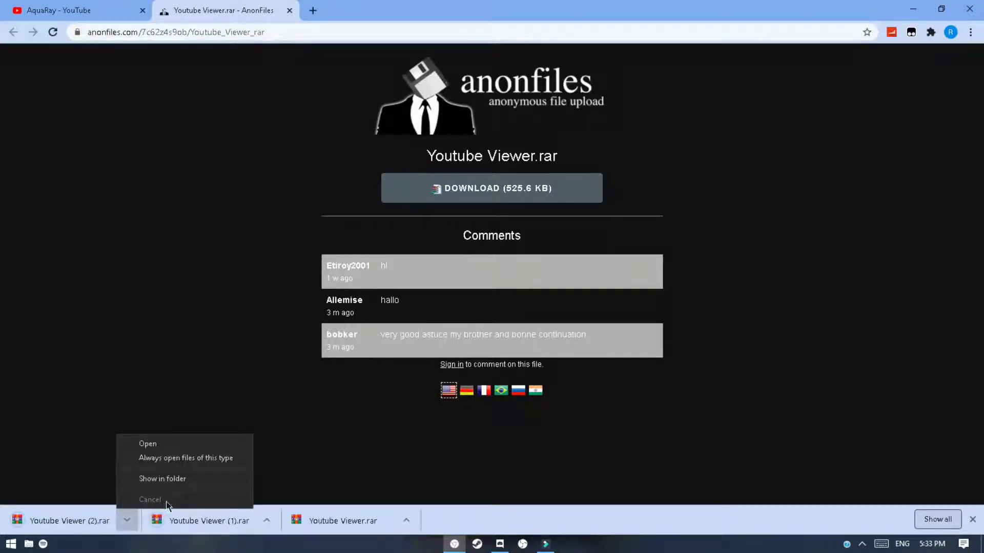
pyautogui.click(435, 194)
pyautogui.click(436, 194)
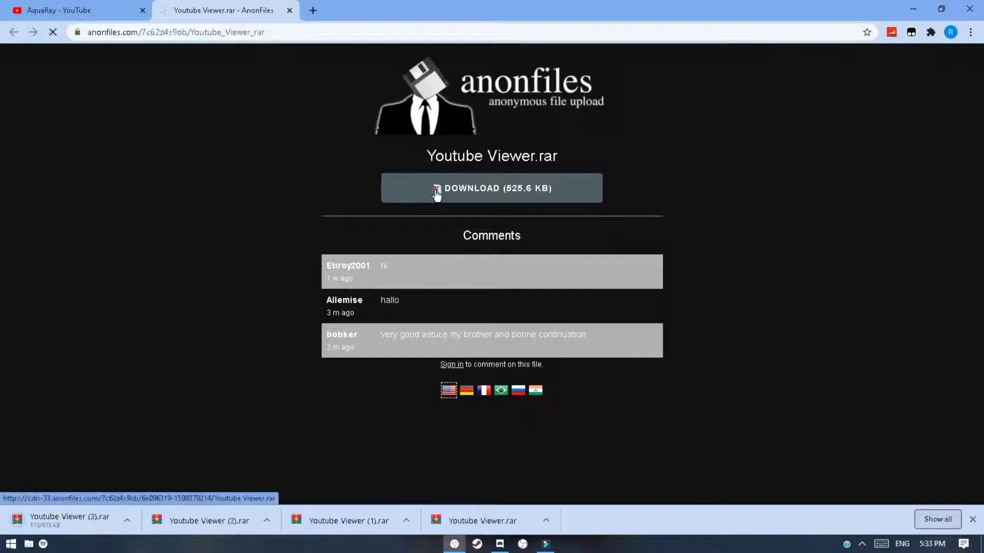
pyautogui.click(436, 195)
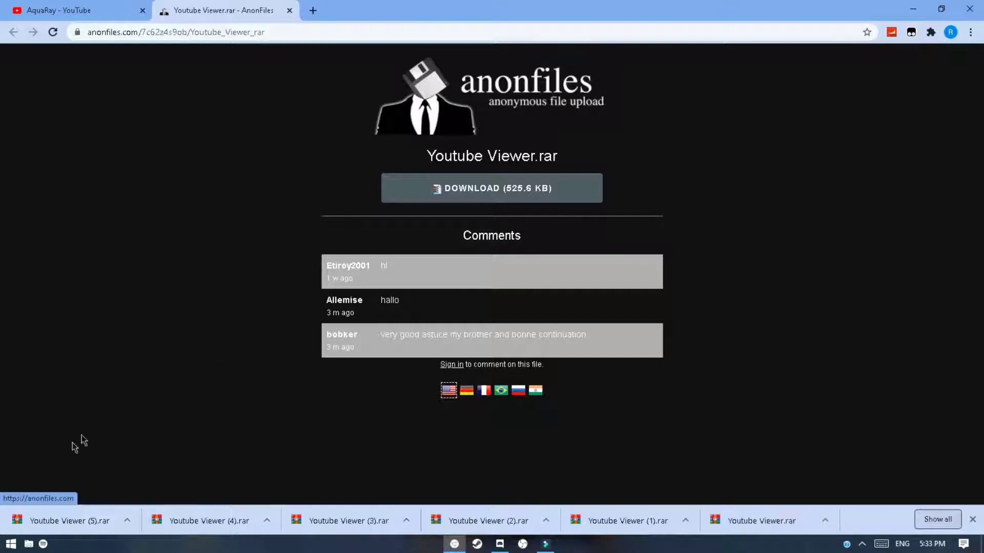
pyautogui.click(97, 520)
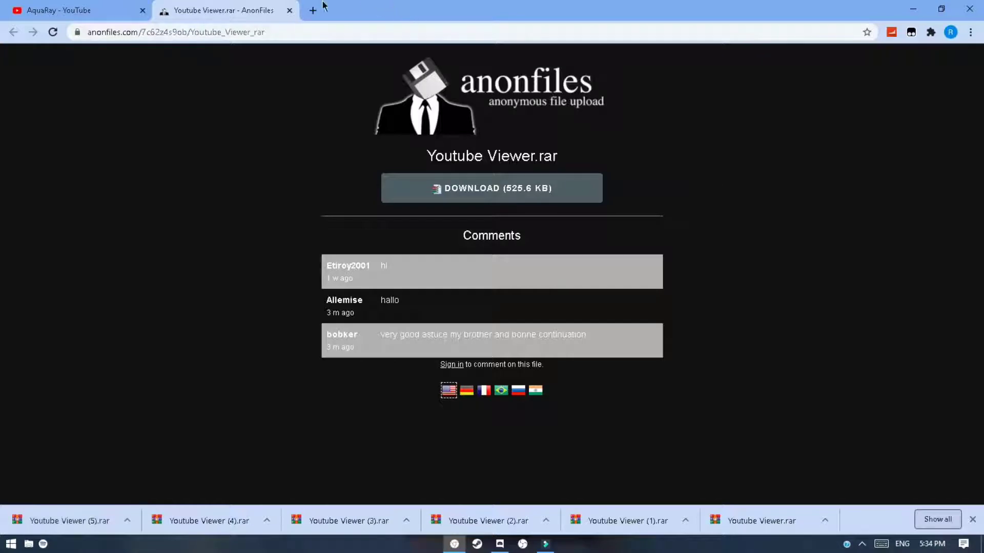
# Step: Show the download in its folder and delete the duplicate Youtube Viewer archives except Youtube Viewer (5), along with the MessengerHub application file
pyautogui.click(823, 521)
pyautogui.click(848, 484)
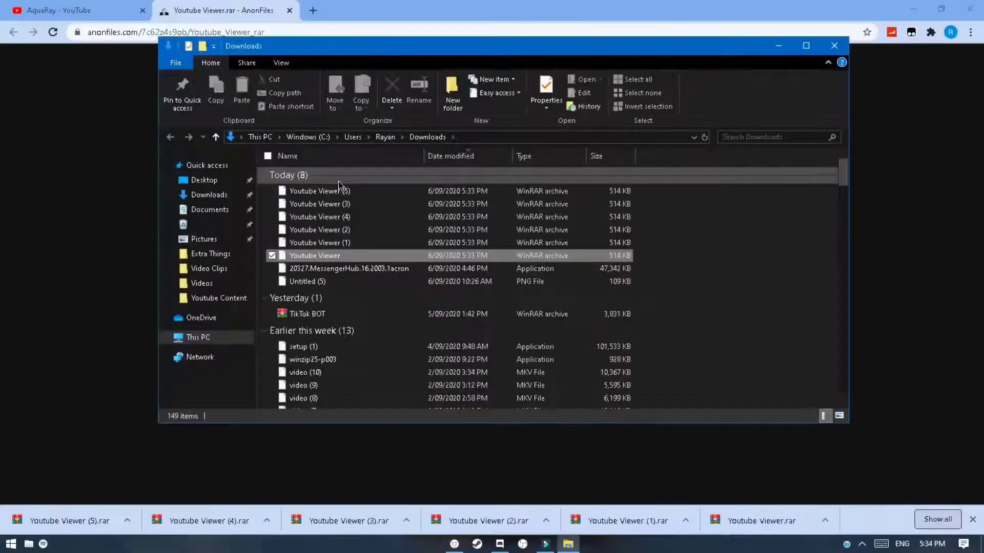
pyautogui.click(346, 244)
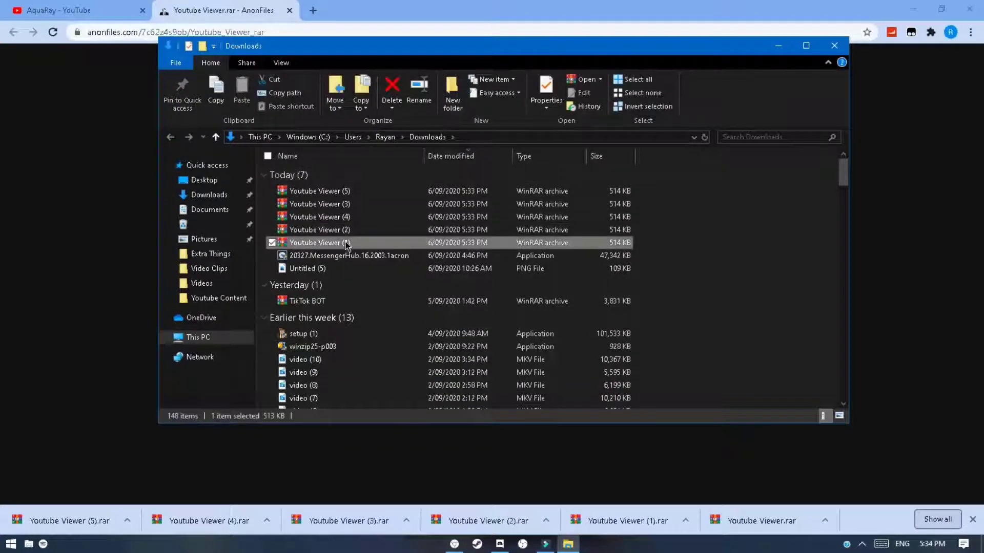
pyautogui.press('Delete')
pyautogui.click(344, 230)
pyautogui.press('Delete')
pyautogui.click(342, 219)
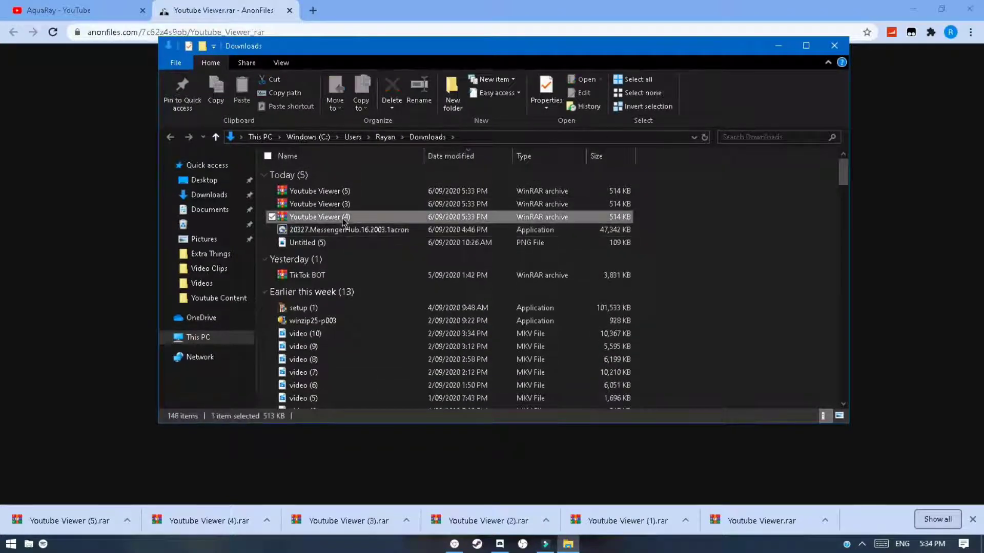
pyautogui.press('Delete')
pyautogui.click(346, 217)
pyautogui.press('Delete')
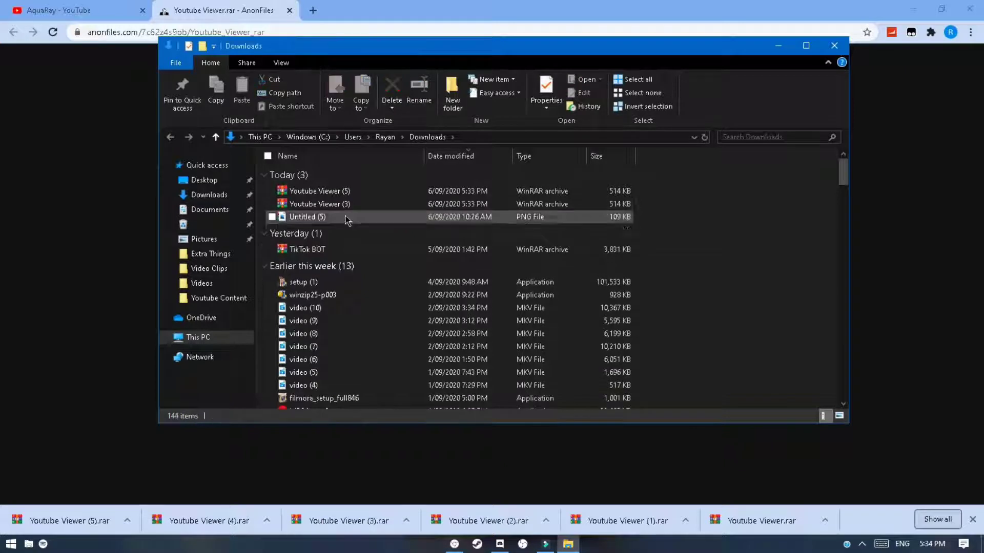
pyautogui.click(349, 207)
pyautogui.press('Delete')
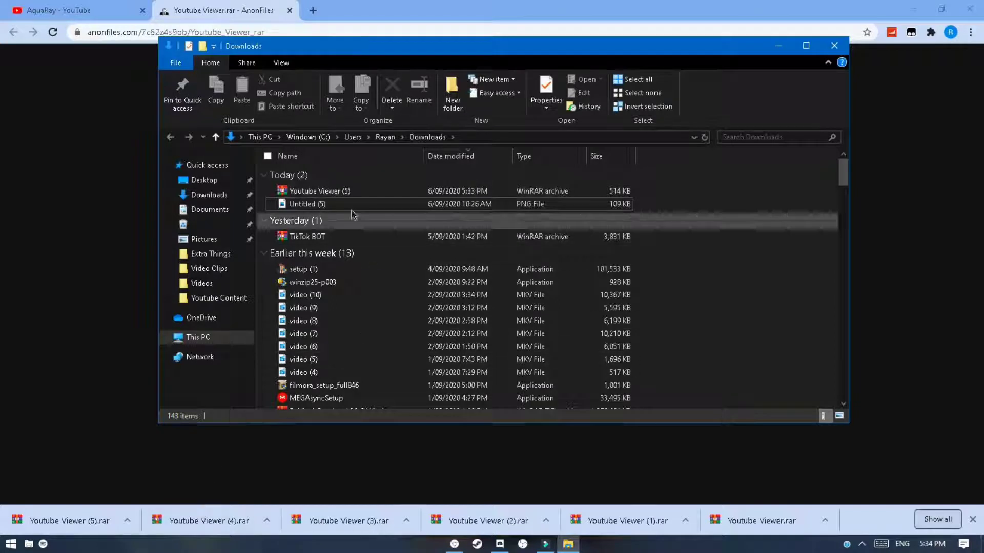
# Step: Move the Youtube Viewer (5) archive from Downloads into the fffff folder in Documents
pyautogui.click(336, 192)
pyautogui.rightClick(336, 193)
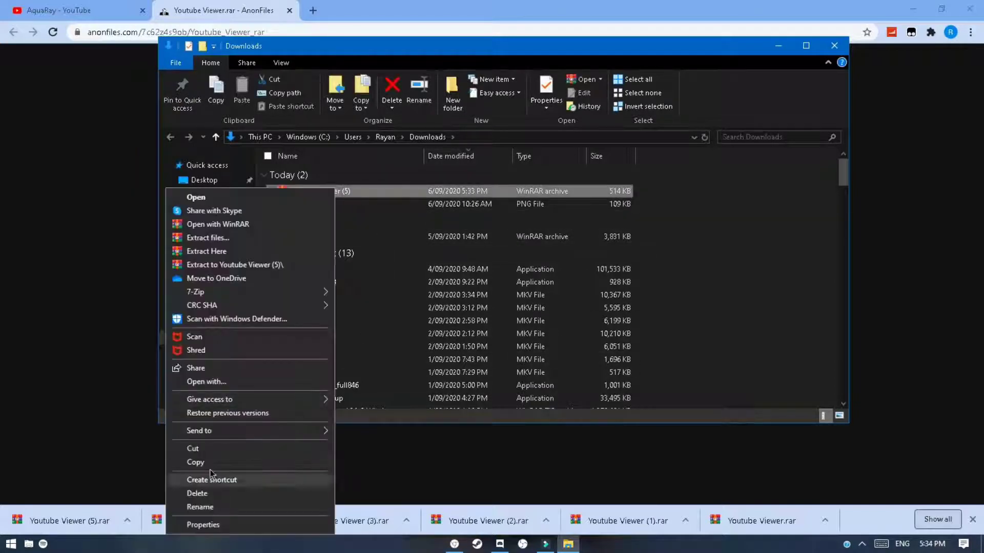
pyautogui.click(200, 446)
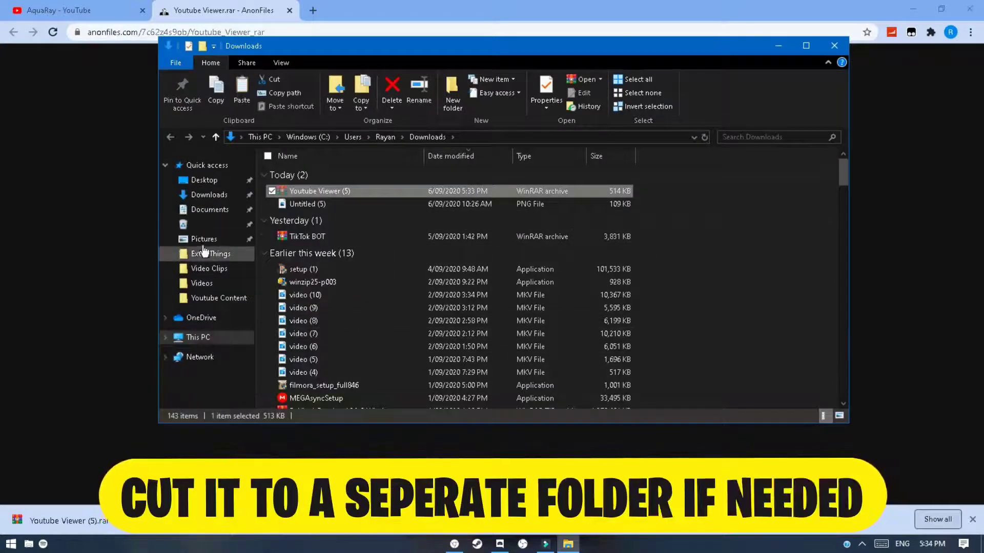
pyautogui.click(210, 210)
pyautogui.doubleClick(303, 264)
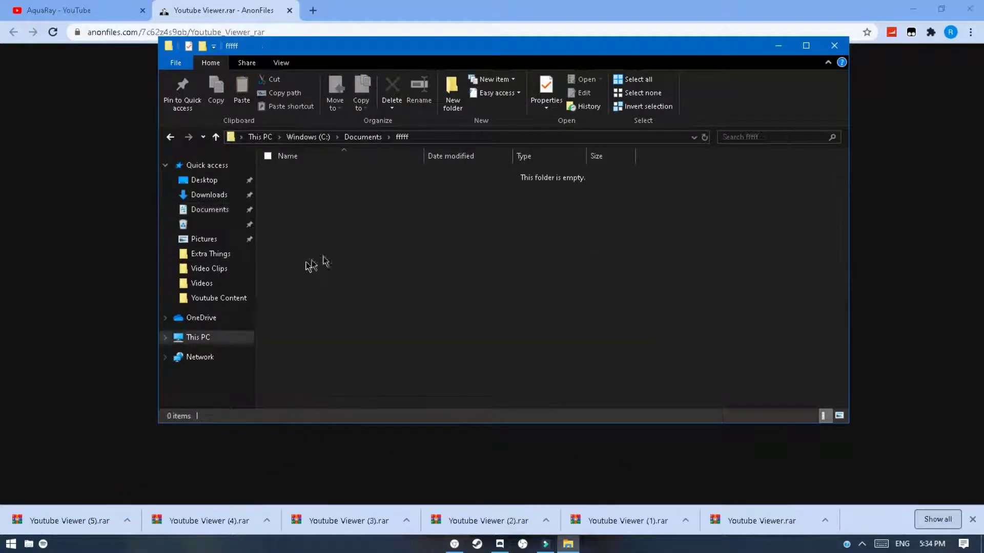
pyautogui.hotkey('ctrl', 'v')
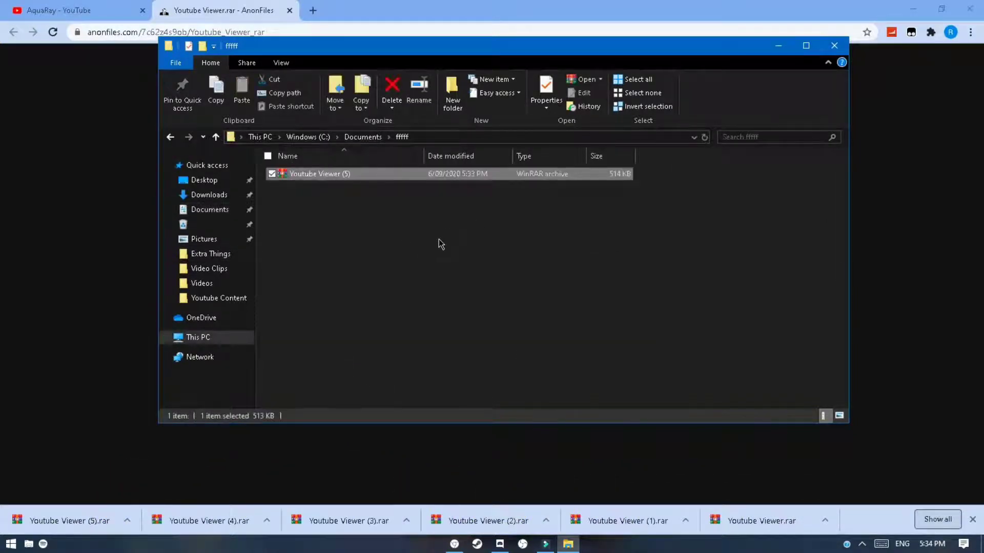
# Step: Extract the Youtube Viewer (5) archive into the current folder with WinRAR and delete the archive
pyautogui.click(439, 244)
pyautogui.rightClick(324, 177)
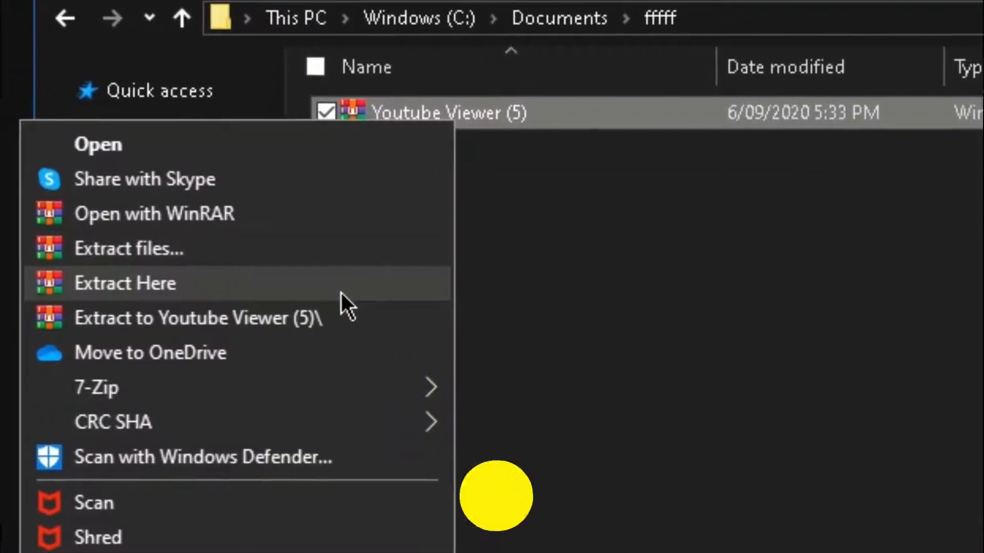
pyautogui.click(341, 293)
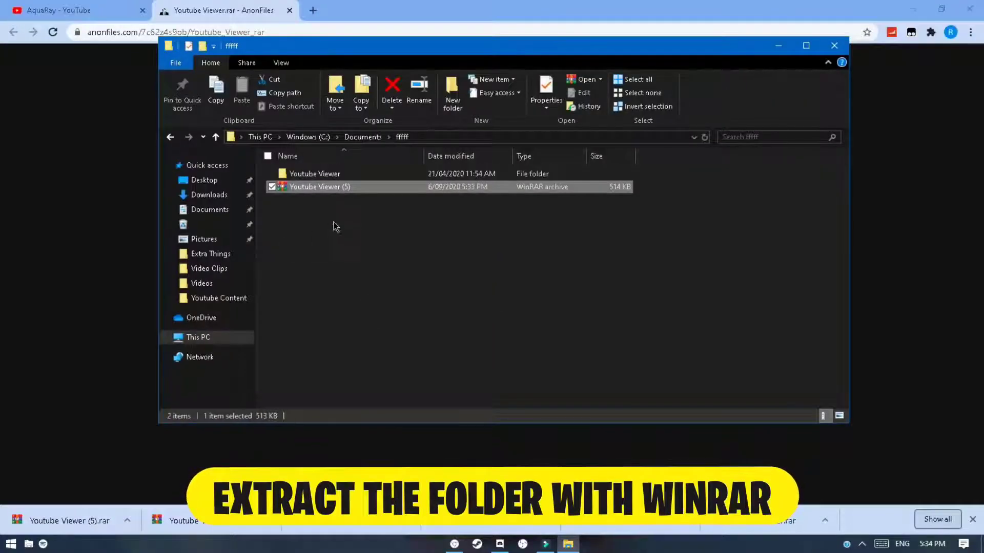
pyautogui.click(332, 174)
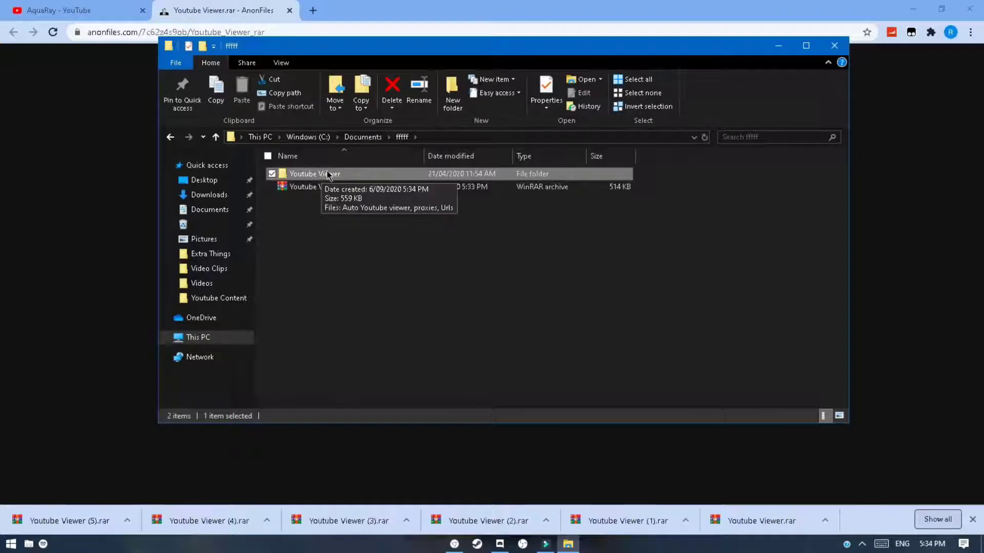
pyautogui.click(329, 188)
pyautogui.press('Delete')
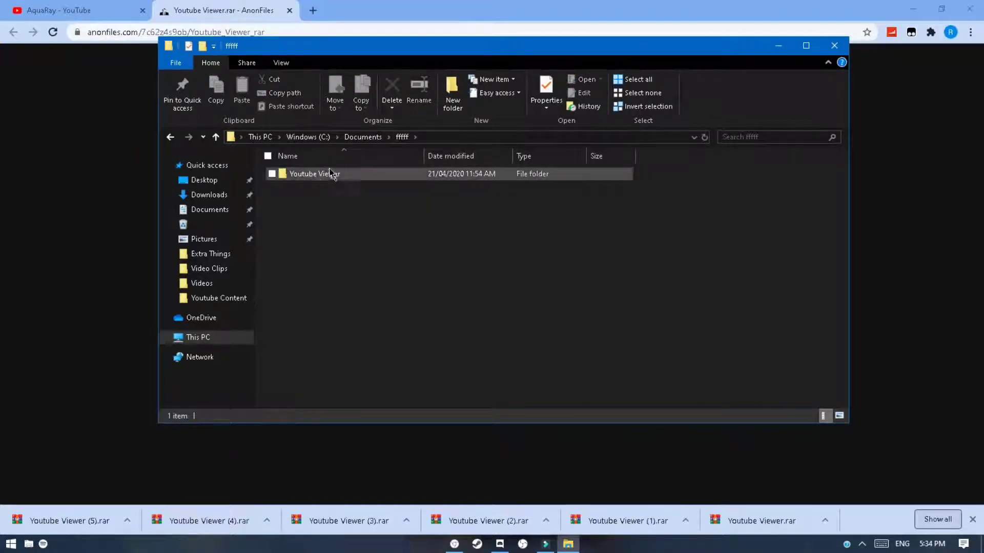
# Step: Open the extracted Youtube Viewer folder and look over the Auto Youtube viewer, proxies and Urls files
pyautogui.doubleClick(325, 179)
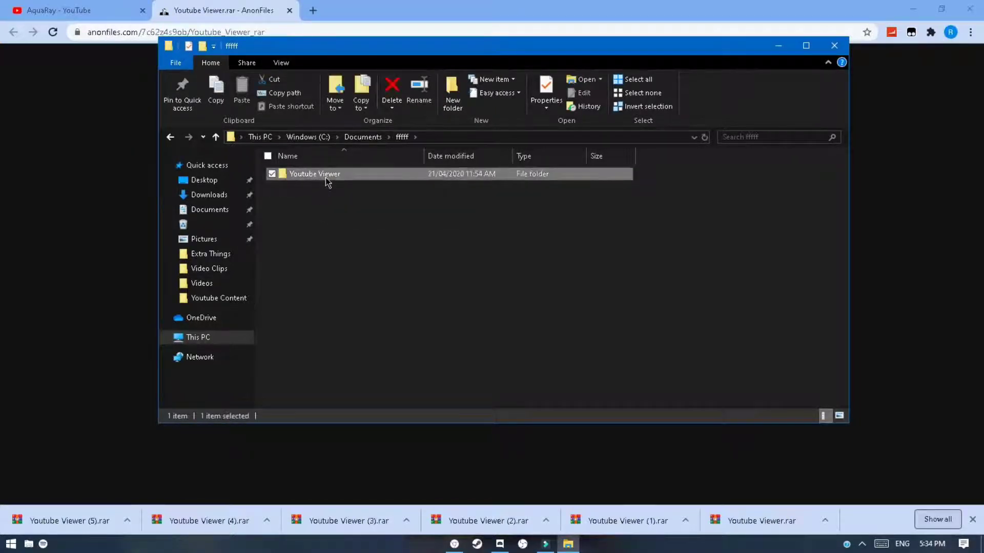
pyautogui.moveTo(352, 229); pyautogui.dragTo(299, 171)
pyautogui.click(314, 222)
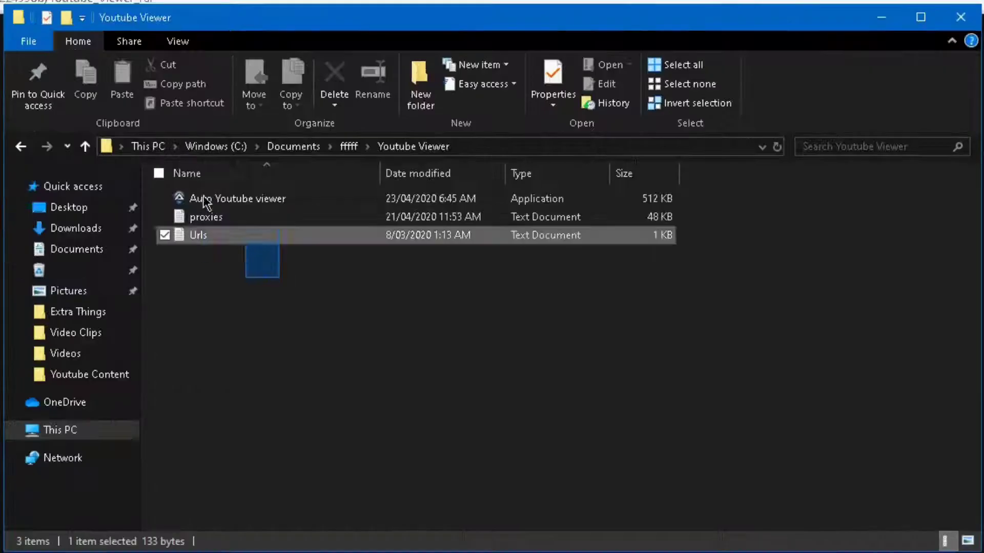
pyautogui.click(227, 202)
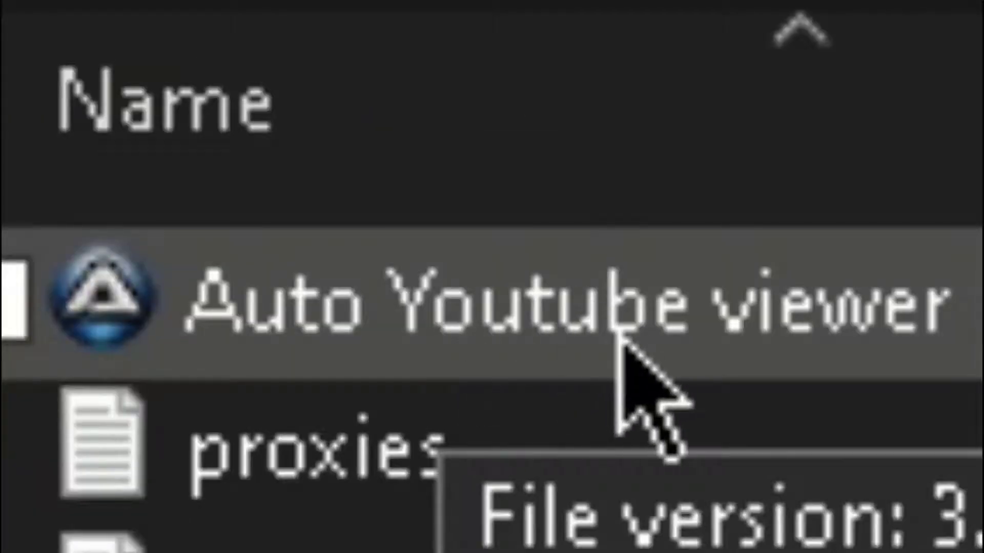
pyautogui.click(315, 407)
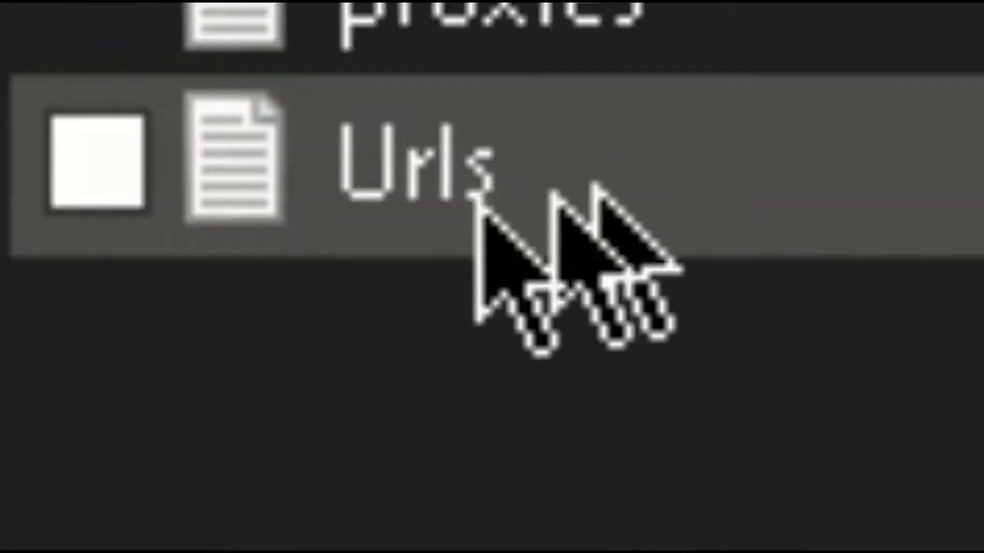
pyautogui.click(469, 469)
# Step: Open the Urls text file in Notepad, examine its list of YouTube links and close it
pyautogui.doubleClick(308, 202)
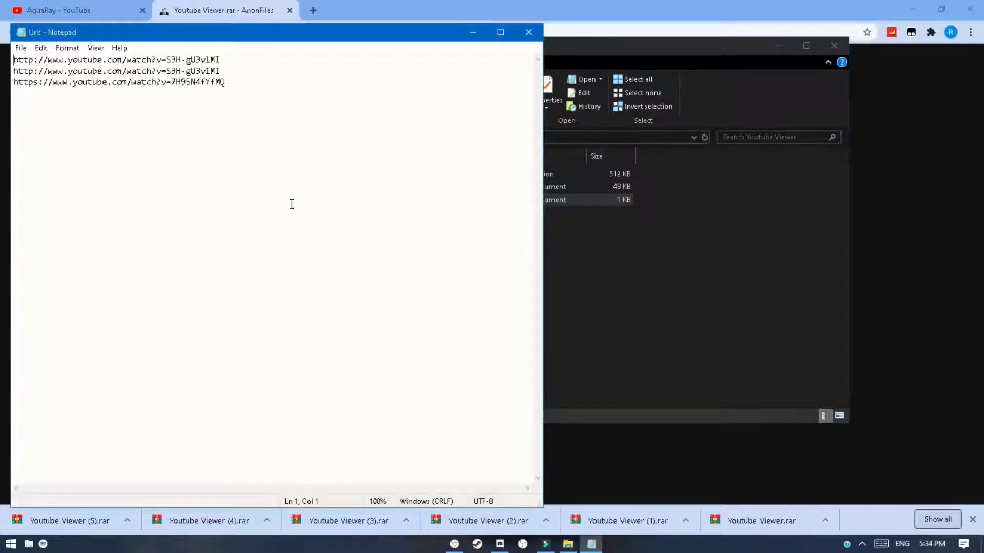
pyautogui.moveTo(226, 82); pyautogui.dragTo(9, 60)
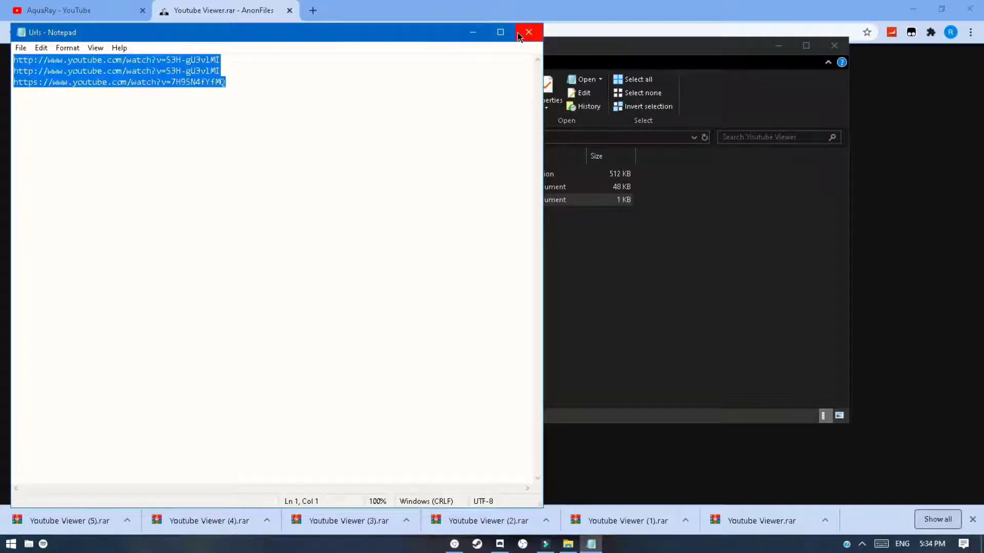
pyautogui.moveTo(228, 83); pyautogui.dragTo(9, 60)
pyautogui.click(528, 33)
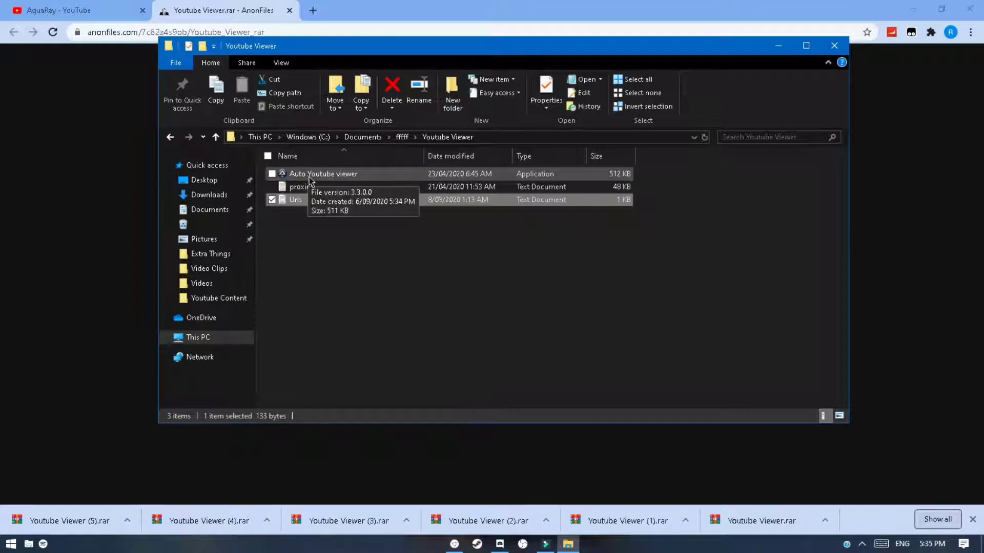
# Step: Launch the Auto Youtube viewer application and bring its window in front of the Youtube Viewer folder
pyautogui.click(330, 236)
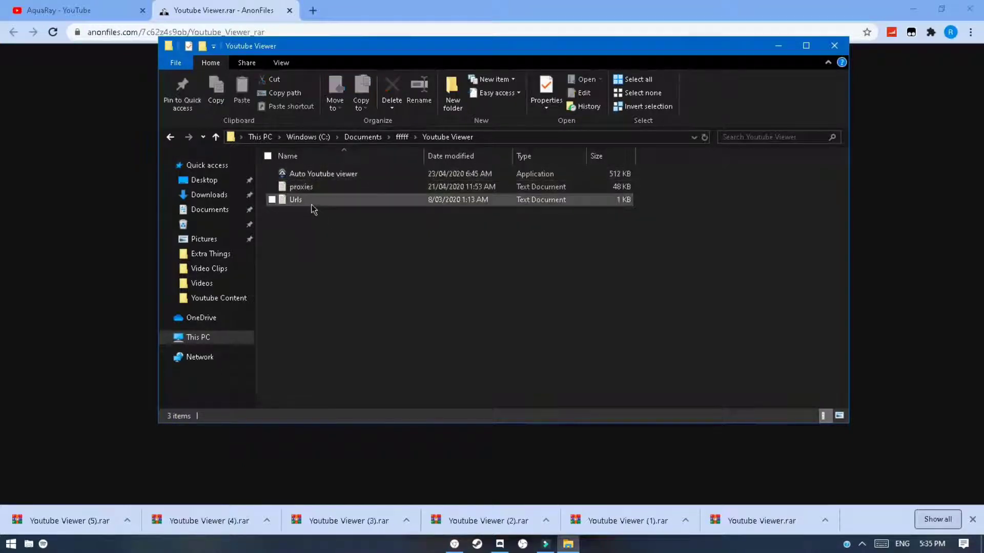
pyautogui.click(336, 174)
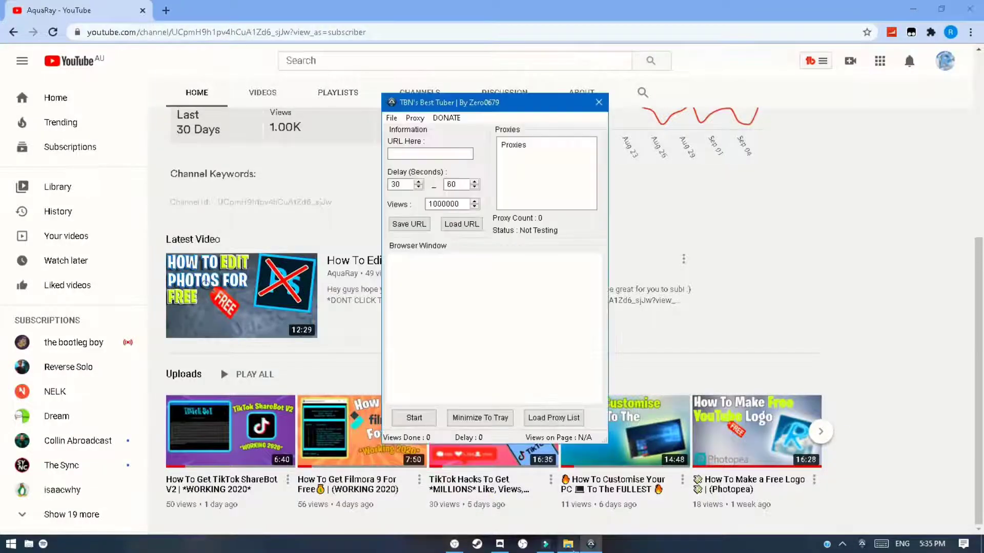
pyautogui.click(568, 543)
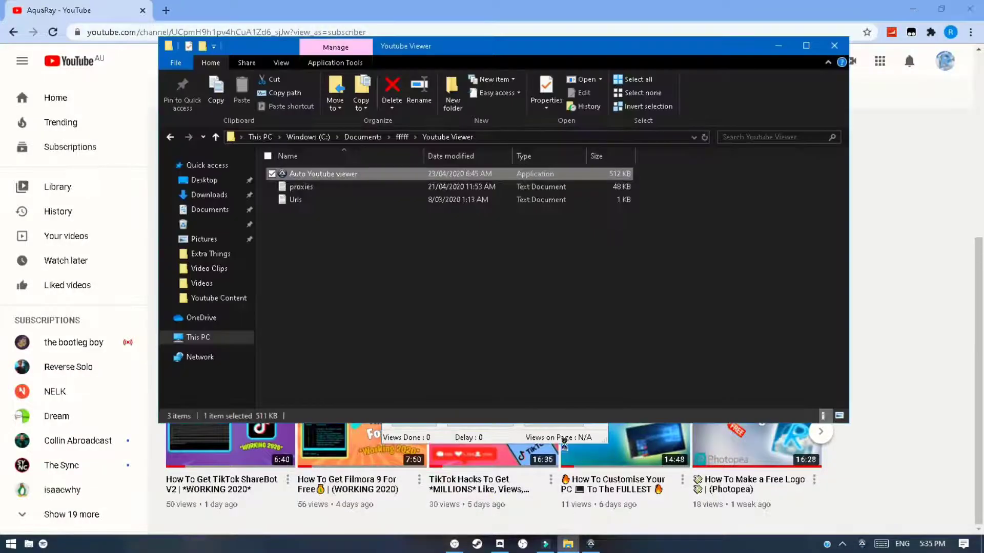
pyautogui.click(590, 536)
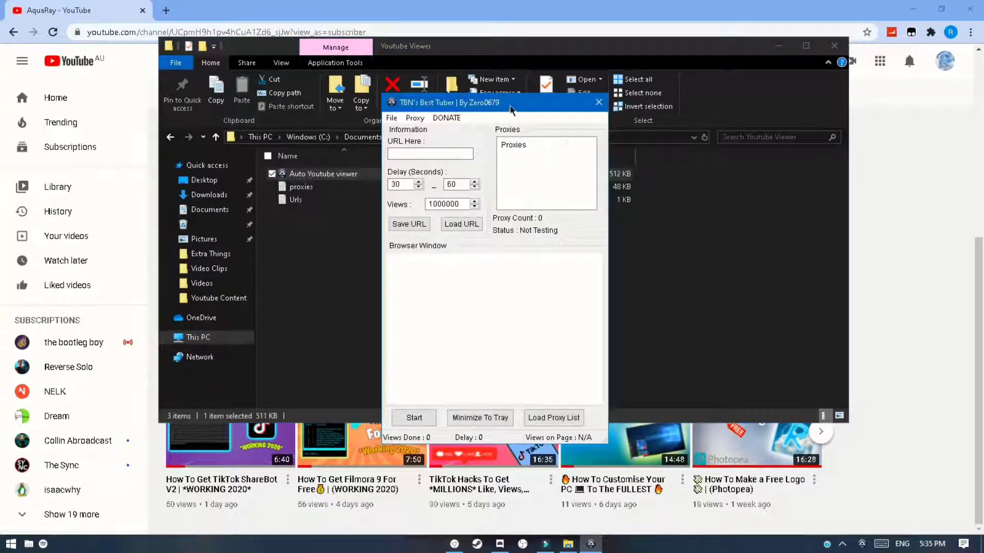
# Step: Switch to the AquaRay channel page in the browser, open the "How To Customise Your PC To The FULLEST" upload and pause it
pyautogui.moveTo(511, 109); pyautogui.dragTo(496, 88)
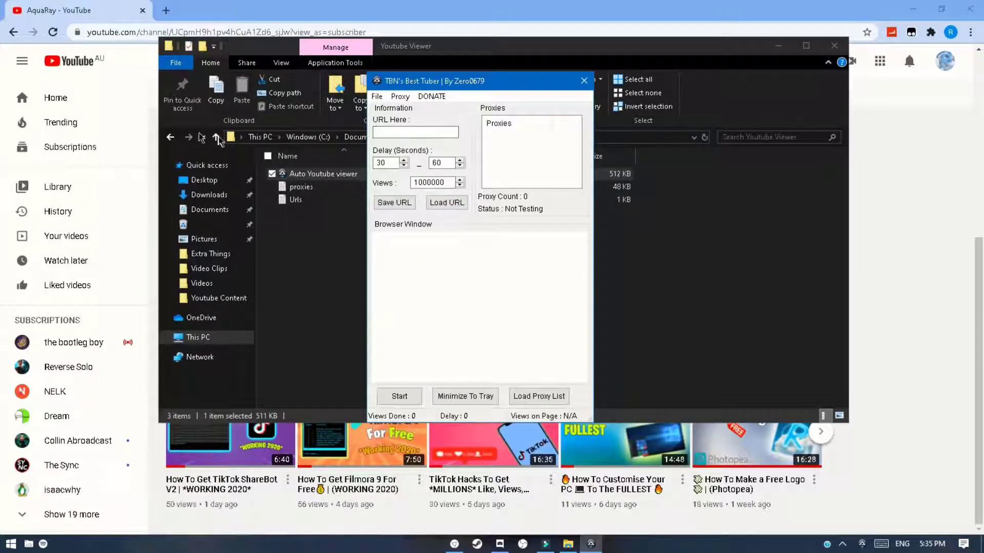
pyautogui.click(137, 92)
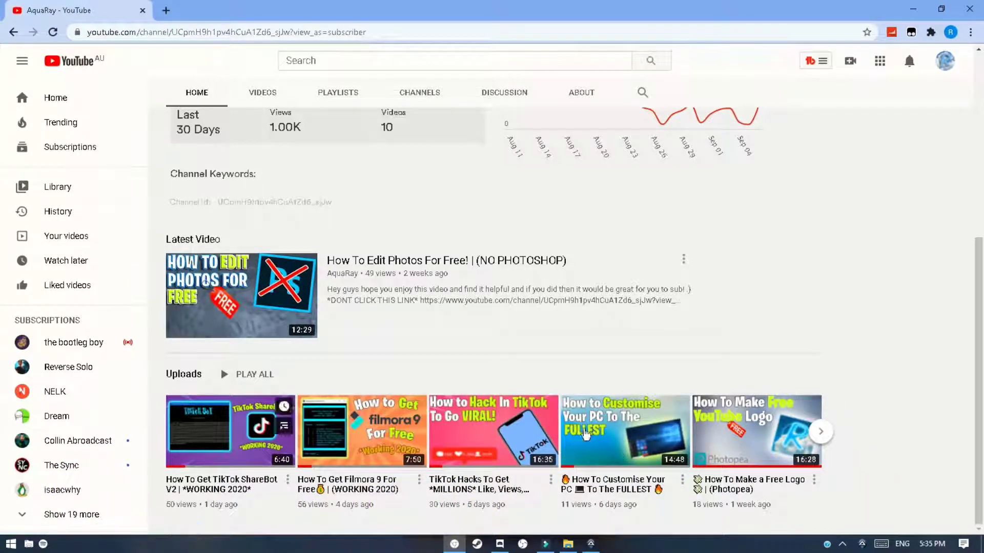
pyautogui.click(821, 433)
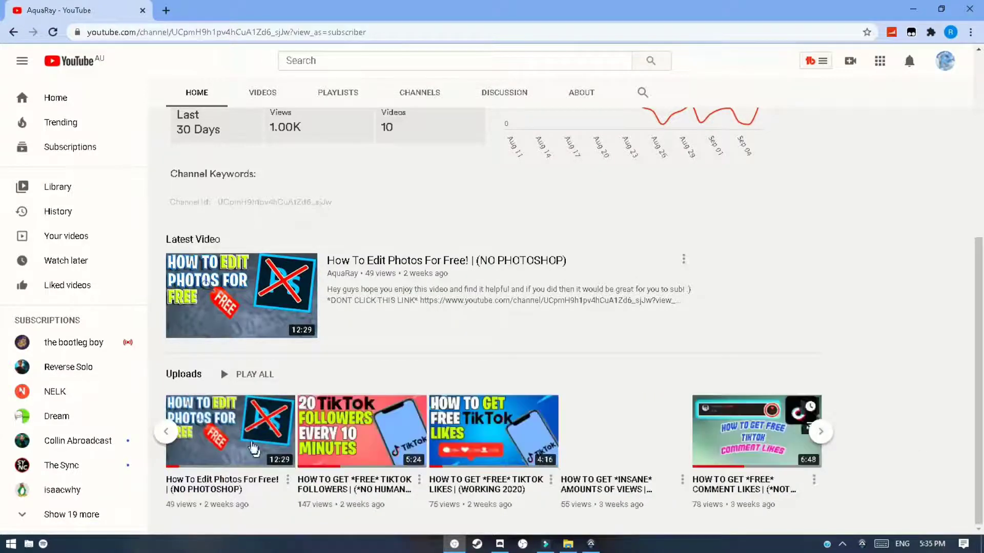
pyautogui.click(164, 435)
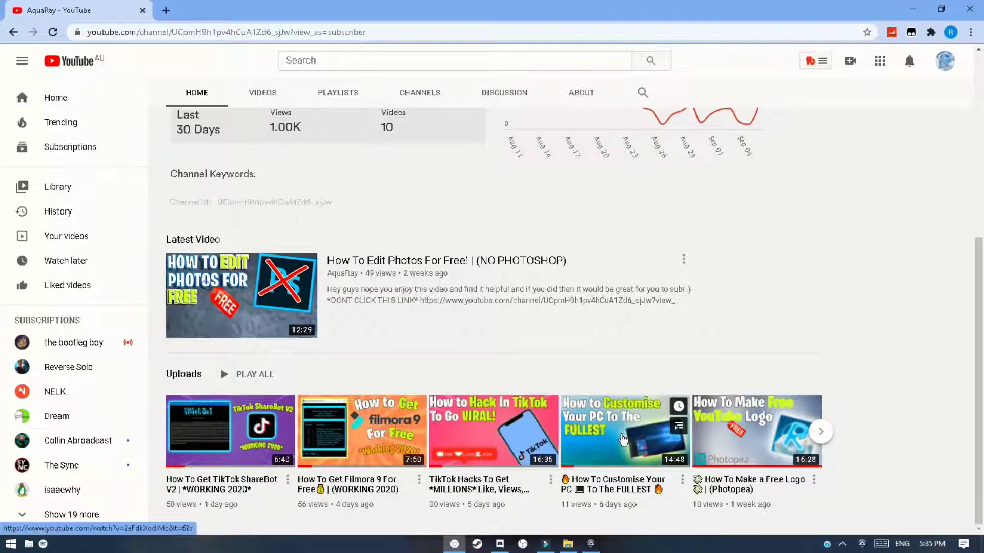
pyautogui.click(623, 440)
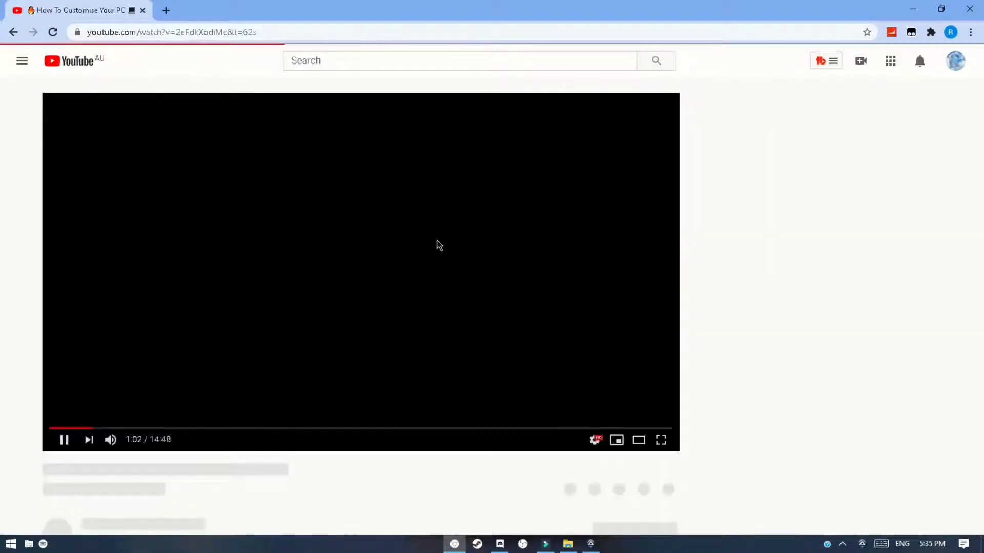
pyautogui.click(58, 440)
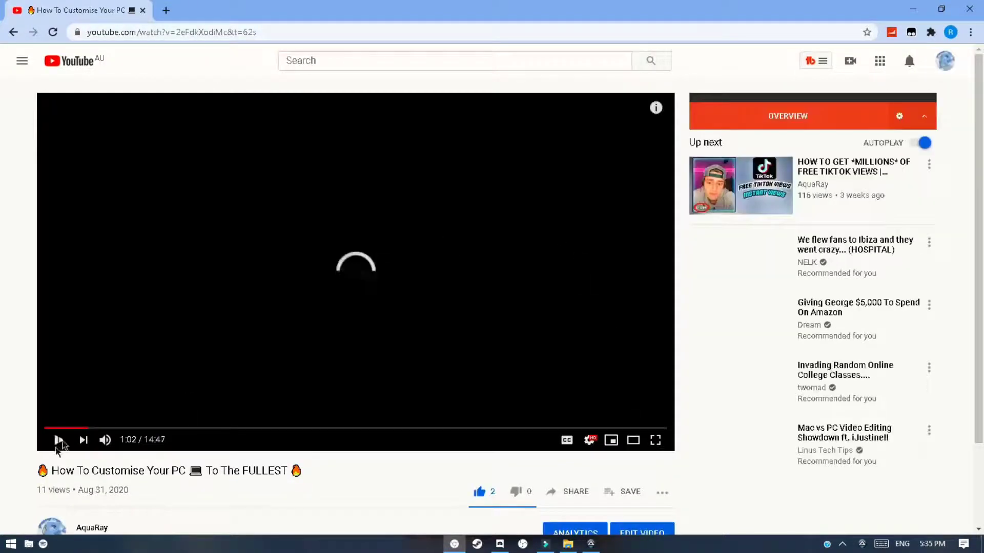
pyautogui.click(266, 34)
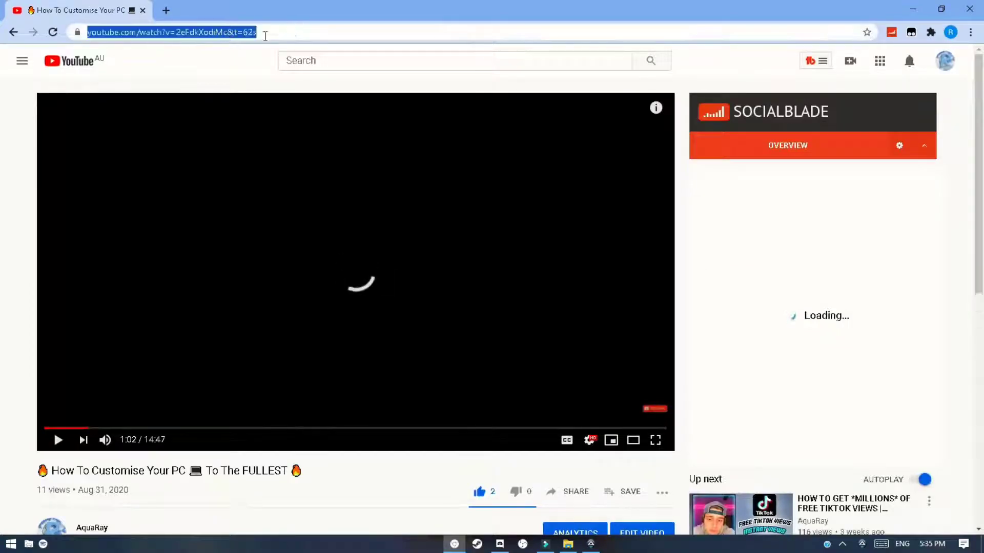
pyautogui.moveTo(347, 31); pyautogui.dragTo(115, 43)
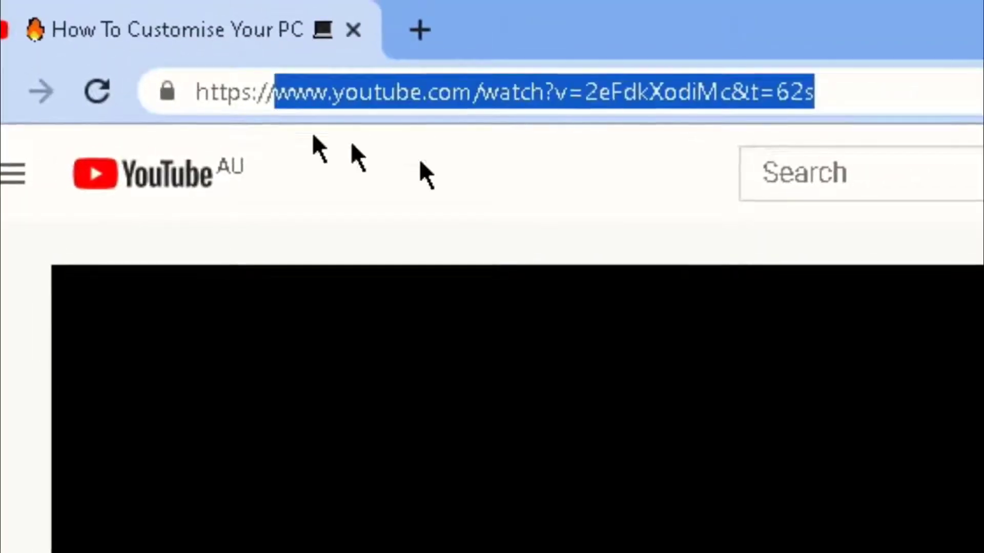
pyautogui.click(845, 105)
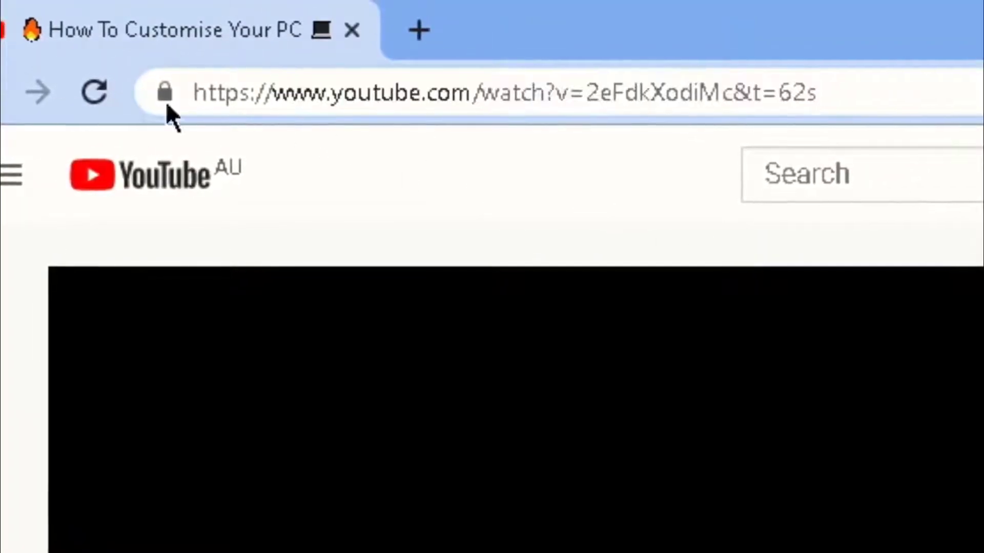
pyautogui.moveTo(819, 93); pyautogui.dragTo(34, 136)
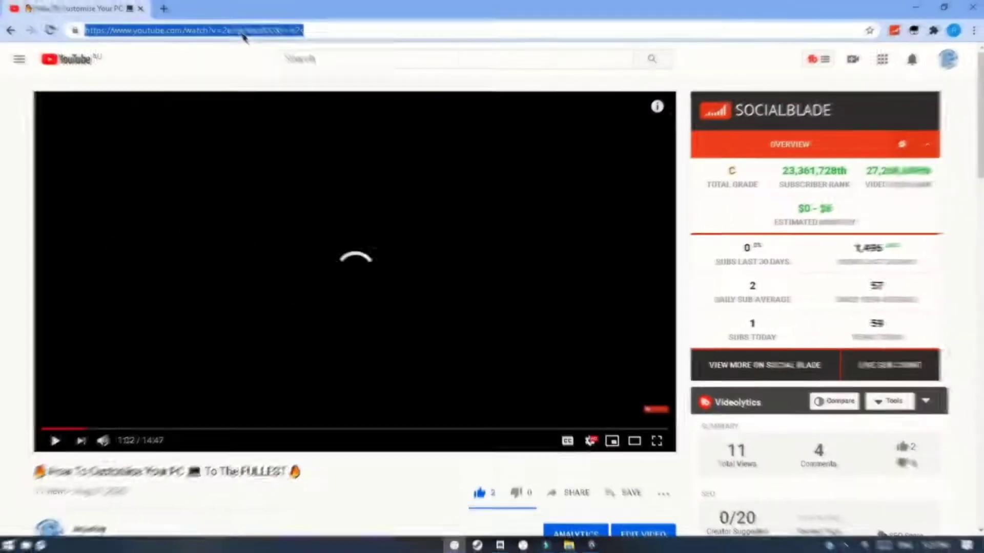
pyautogui.rightClick(244, 36)
pyautogui.click(290, 101)
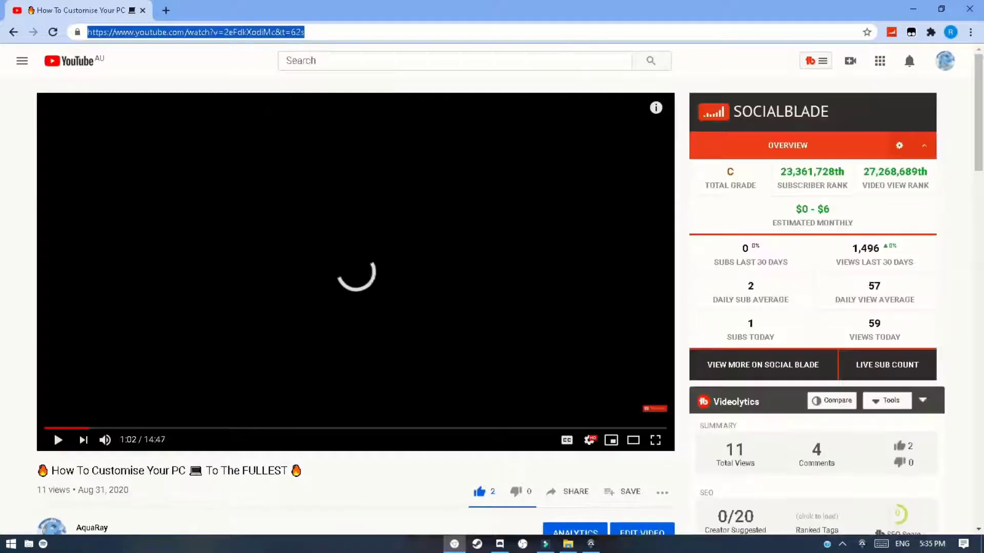
# Step: Switch to TBN's Best Tuber, paste the copied video link as its URL and enlarge the tool's window
pyautogui.click(591, 544)
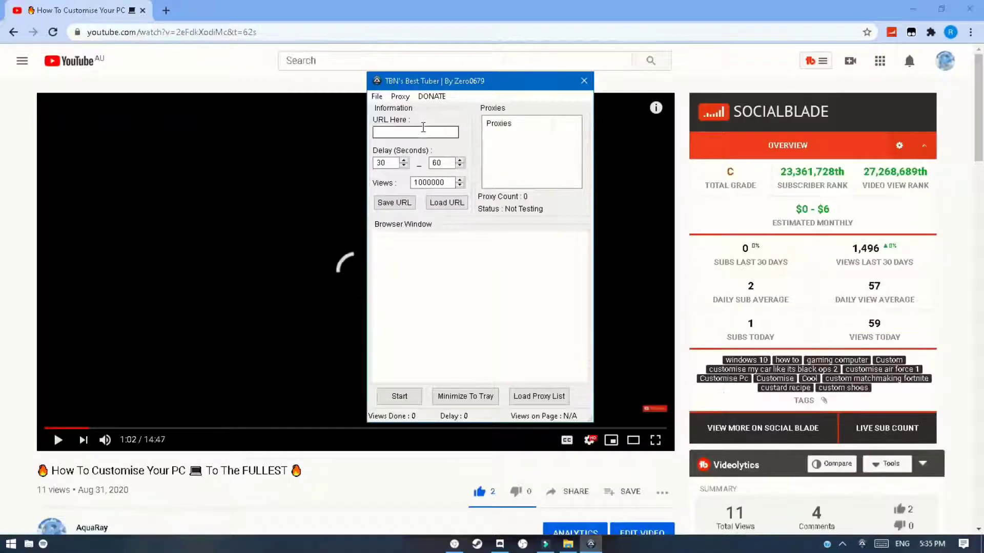
pyautogui.hotkey('ctrl', 'v')
pyautogui.moveTo(364, 70); pyautogui.dragTo(91, 74)
pyautogui.moveTo(292, 86); pyautogui.dragTo(556, 113)
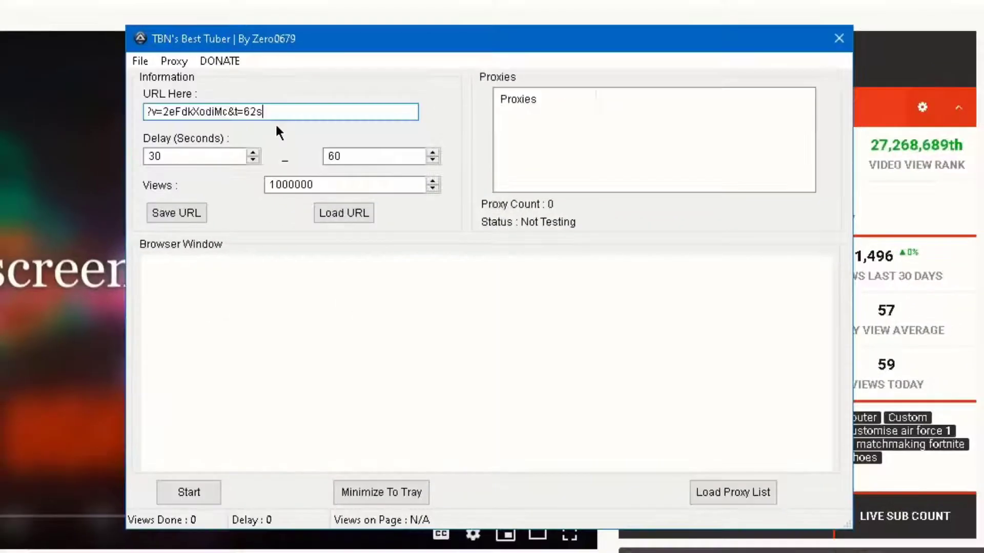
# Step: Set the delay range to 0 to 1 seconds and the number of views to 10
pyautogui.click(207, 158)
pyautogui.press('BackSpace')
pyautogui.press('BackSpace')
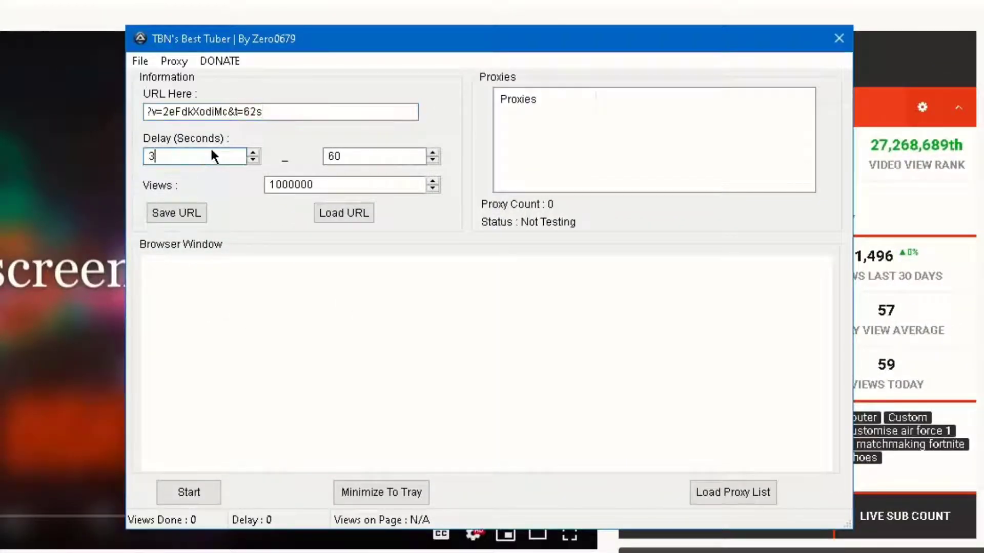
pyautogui.write('0')
pyautogui.click(383, 157)
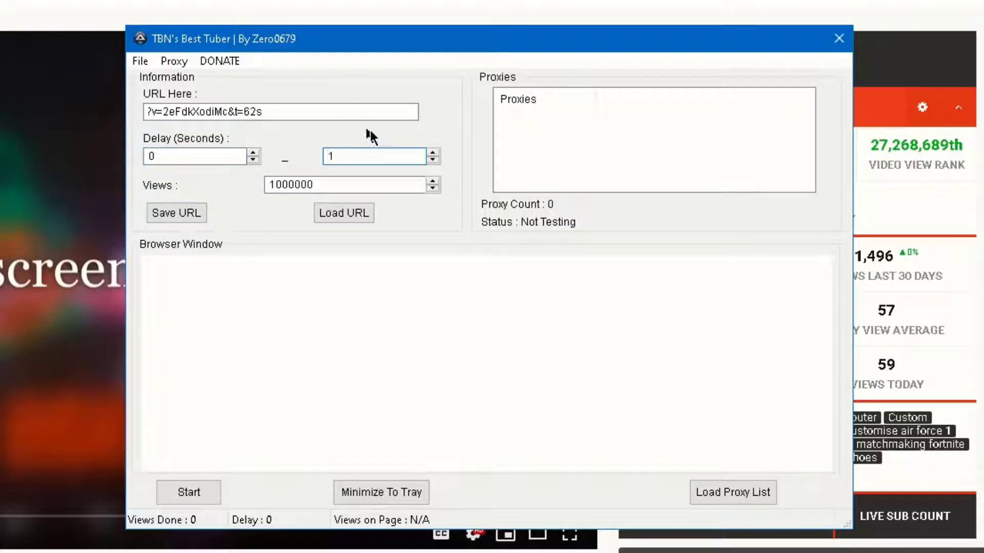
pyautogui.moveTo(313, 185); pyautogui.dragTo(290, 190)
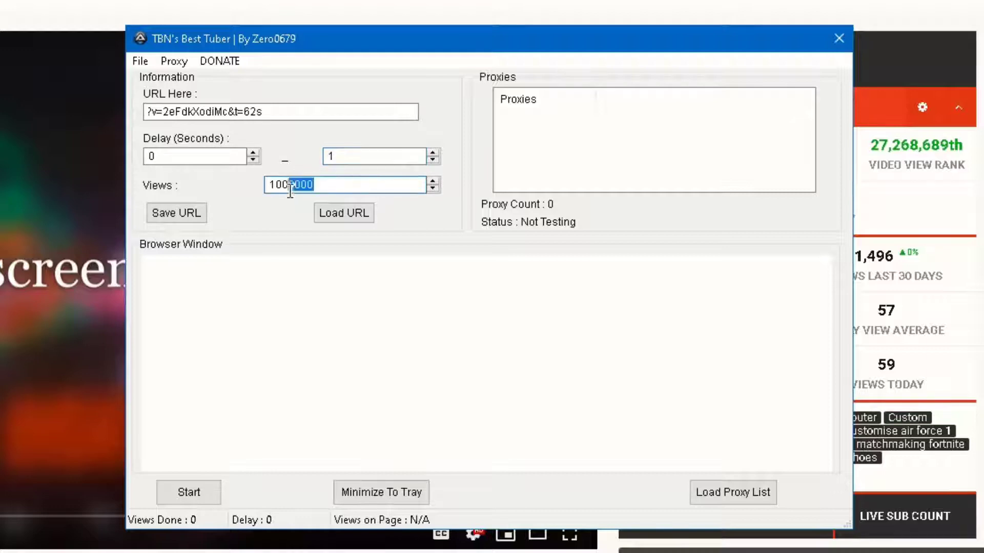
pyautogui.press('BackSpace')
pyautogui.write('10')
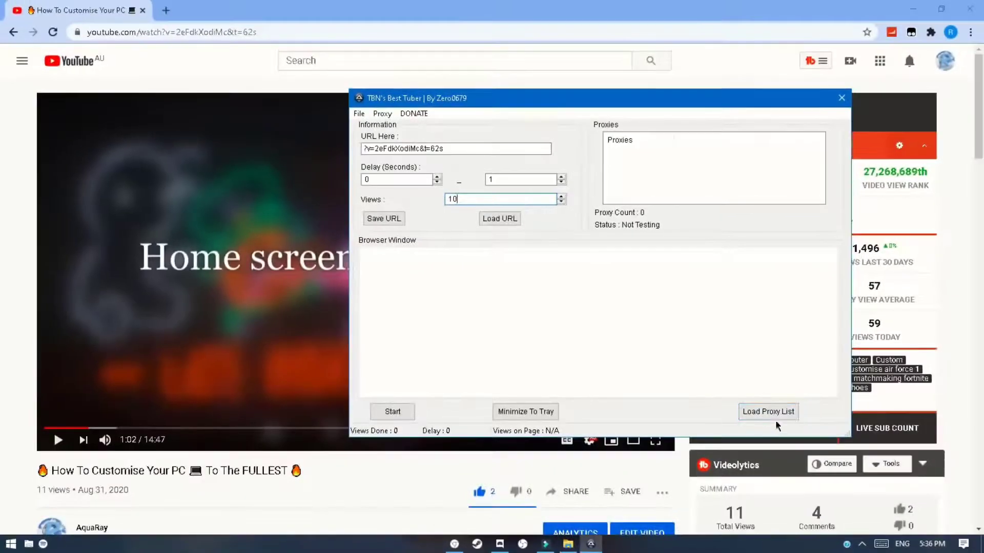
# Step: Load the proxies text file from the Youtube Viewer folder as the proxy list and start the view run
pyautogui.click(771, 414)
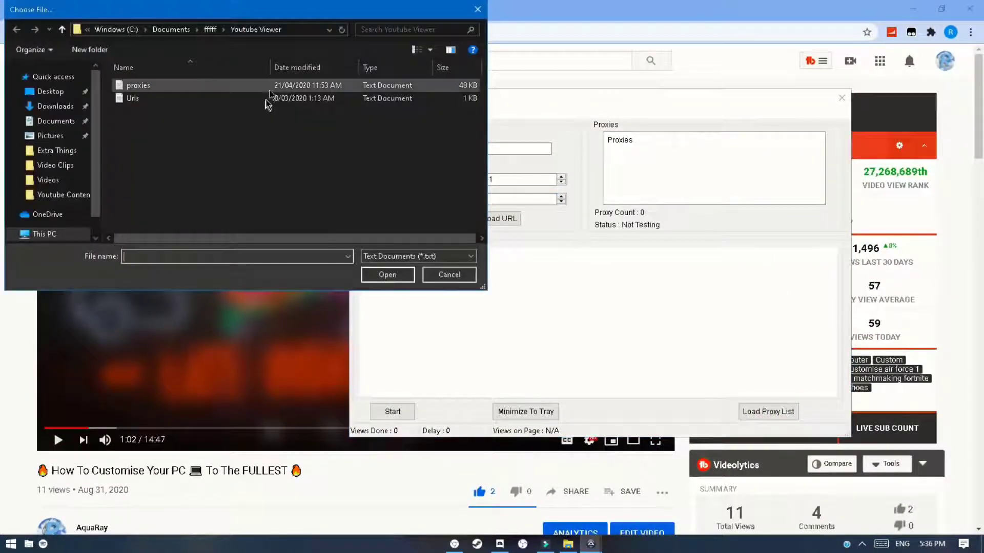
pyautogui.click(138, 86)
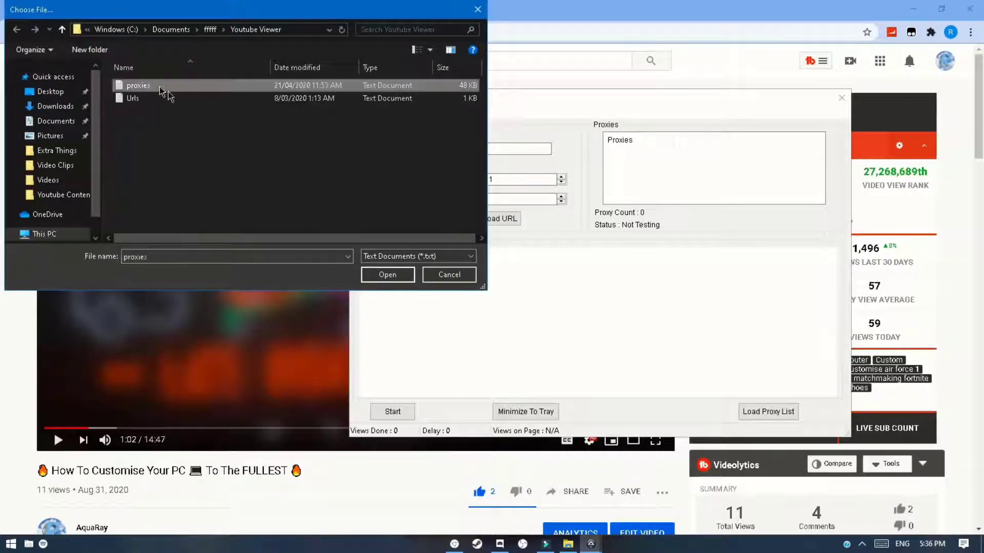
pyautogui.click(401, 280)
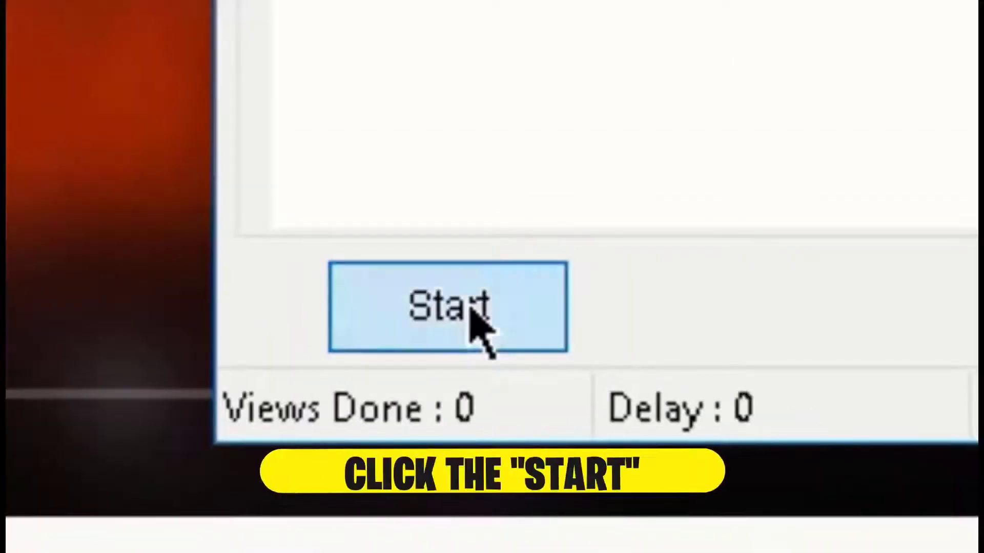
pyautogui.click(396, 412)
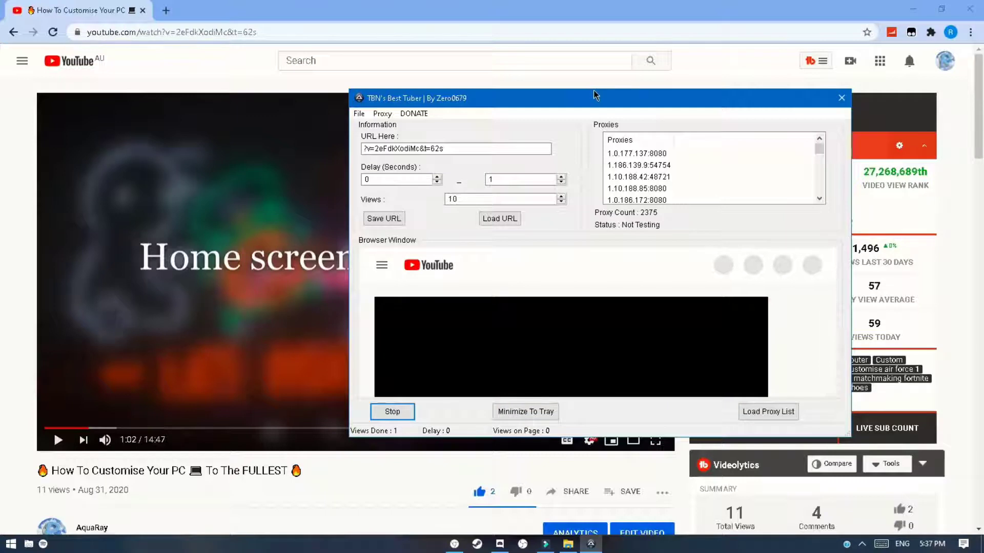
# Step: Shift the tool's window aside and load the proxies text file into the proxy list a second time
pyautogui.moveTo(593, 90); pyautogui.dragTo(523, 90)
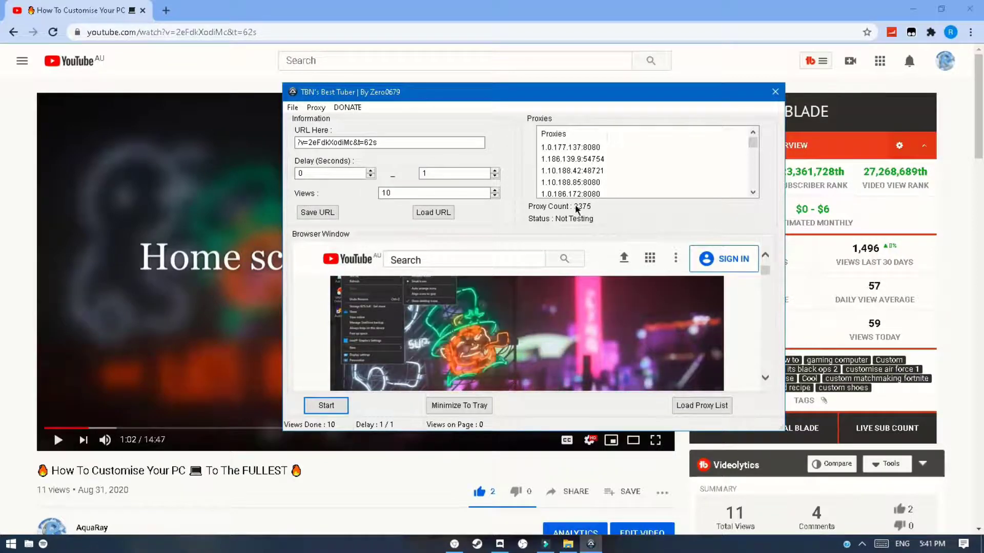
pyautogui.click(719, 405)
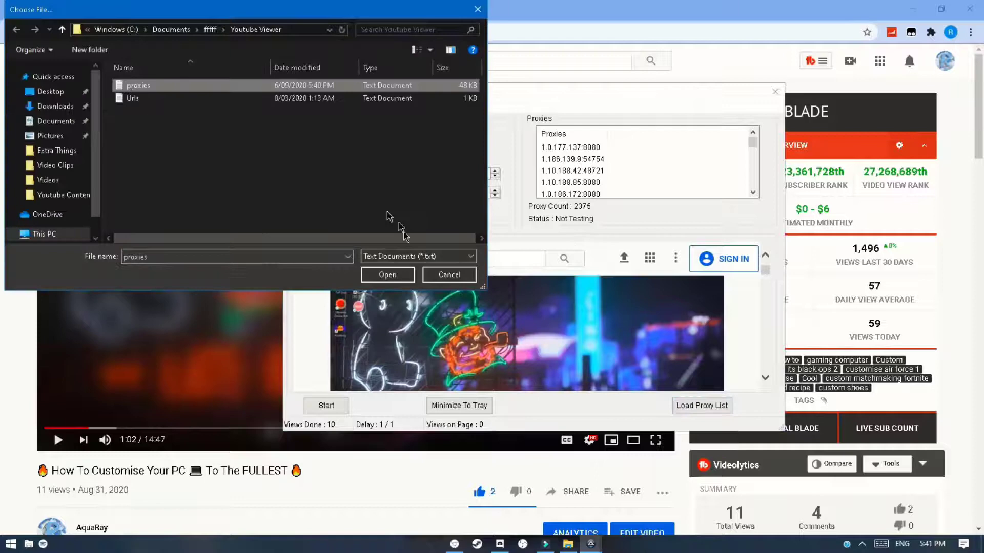
pyautogui.click(387, 275)
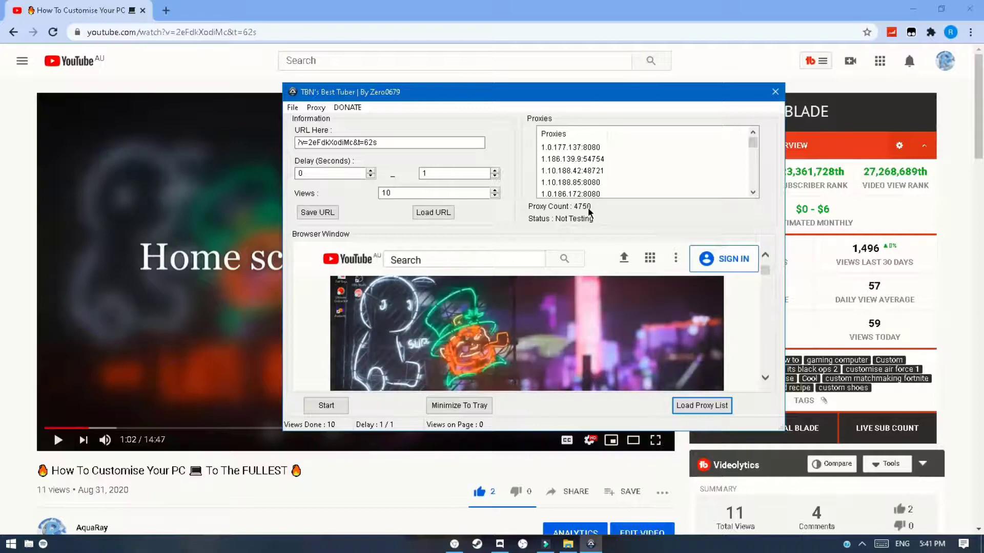
# Step: Return to the video page in the browser, reload it to check its view count and pause the playback
pyautogui.click(205, 74)
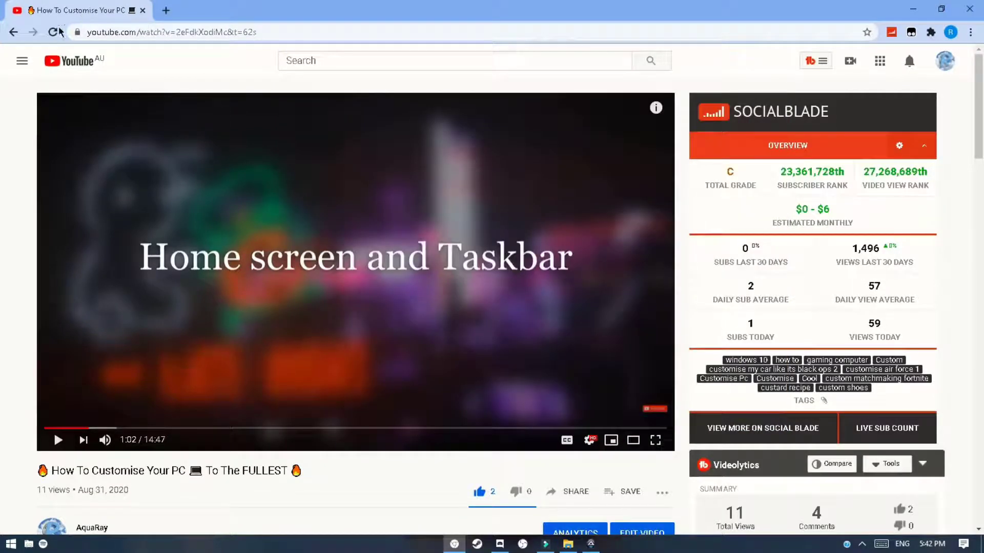
pyautogui.moveTo(36, 493); pyautogui.dragTo(130, 21)
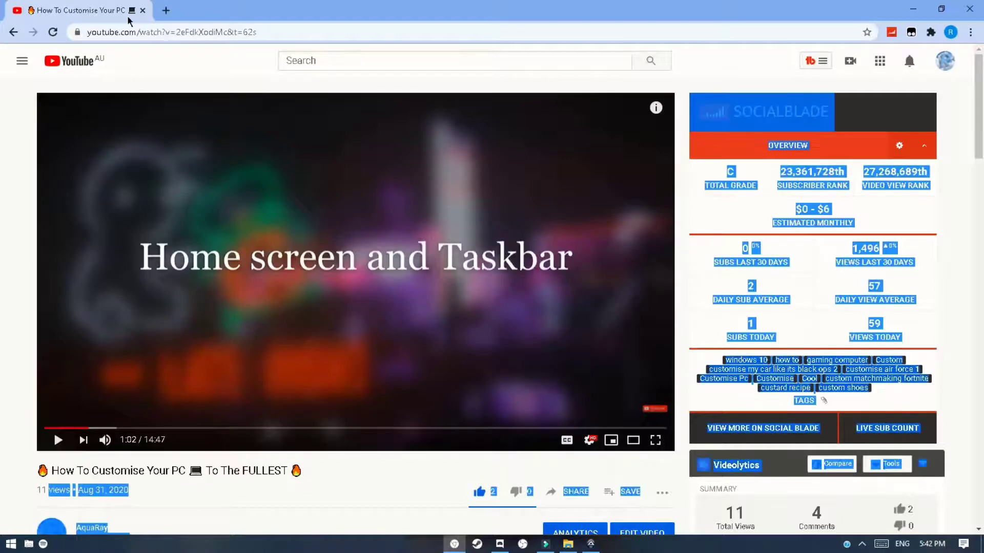
pyautogui.click(52, 32)
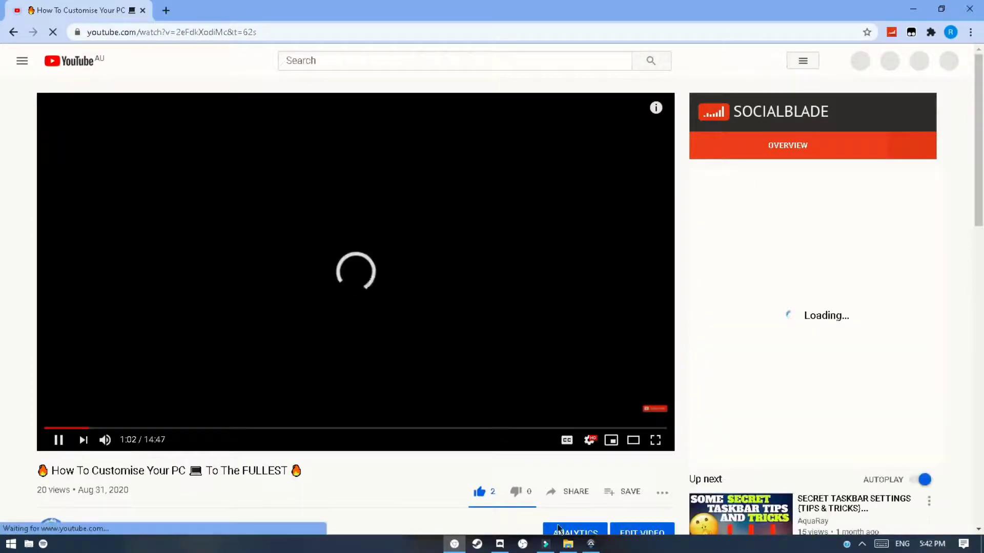
pyautogui.moveTo(589, 547)
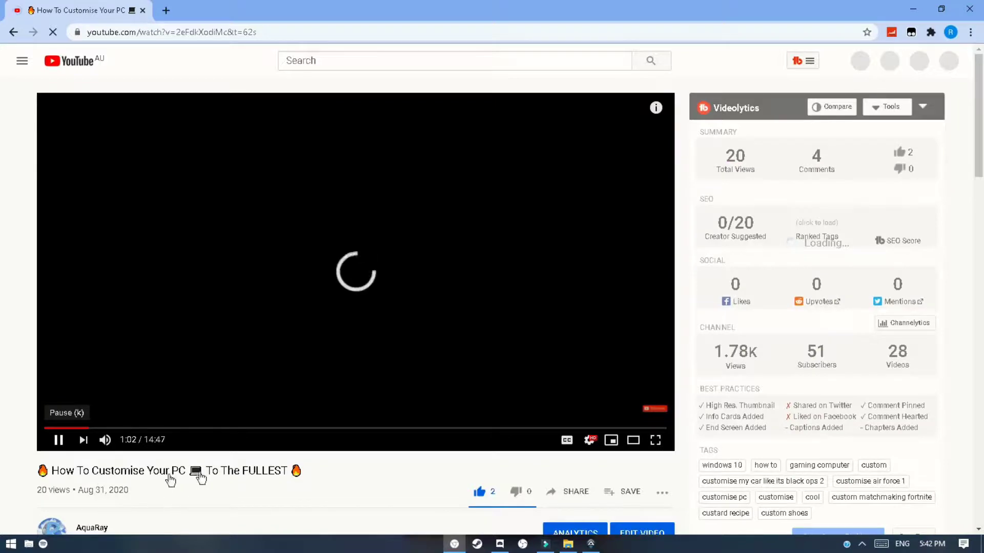
pyautogui.click(59, 441)
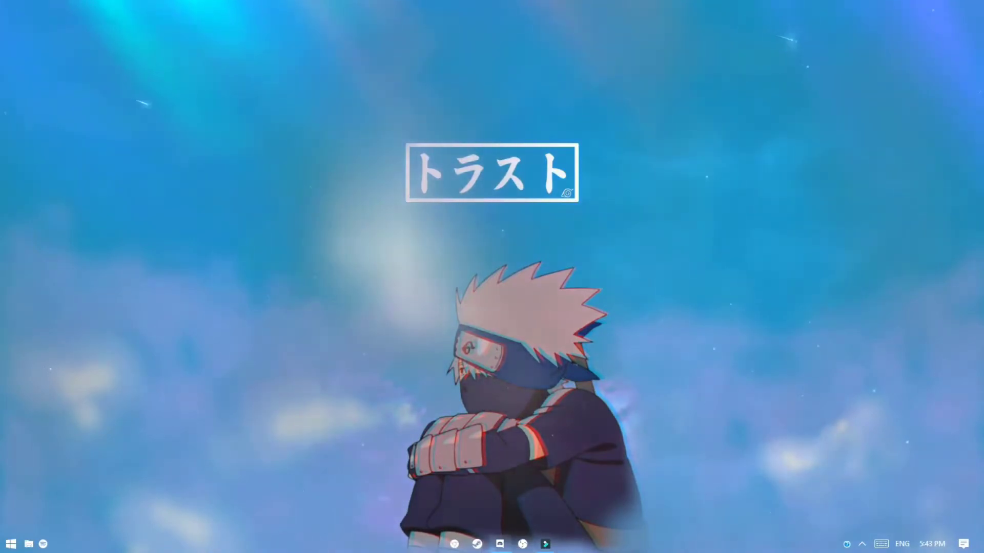
# Step: Open Discord, browse the server's channels, view the video-ideas channel and minimize the window
pyautogui.click(499, 544)
pyautogui.scroll(2, 87, 287)
pyautogui.scroll(-3, 87, 287)
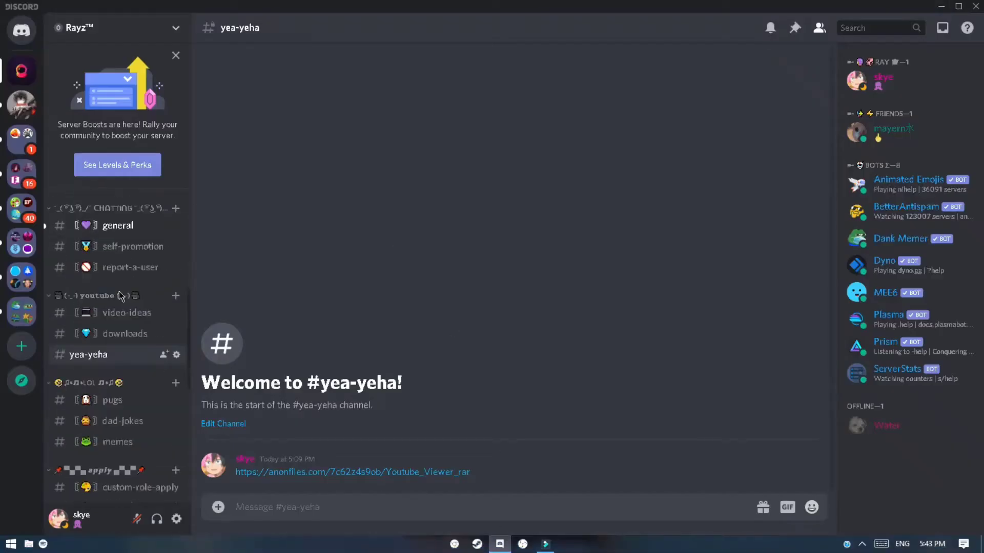
pyautogui.click(122, 311)
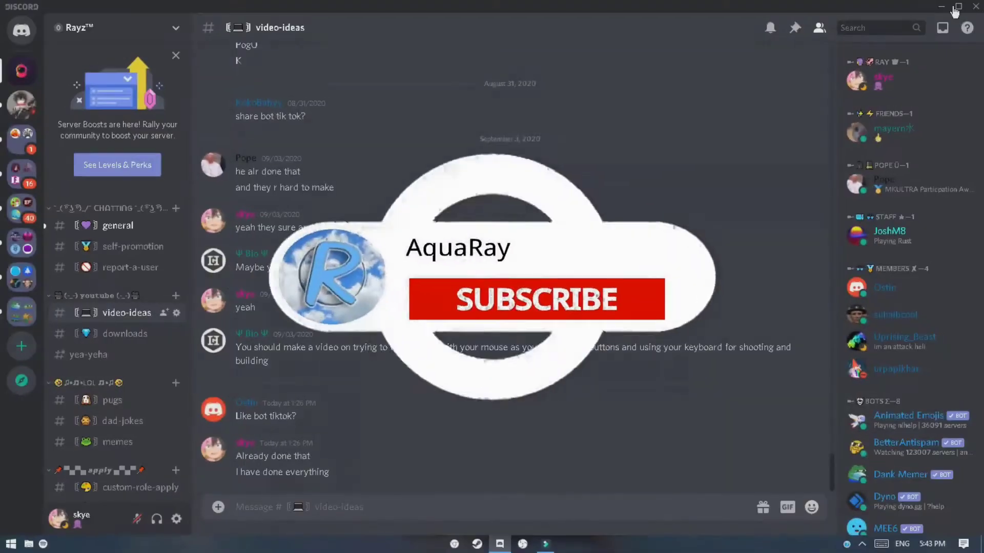
pyautogui.click(943, 8)
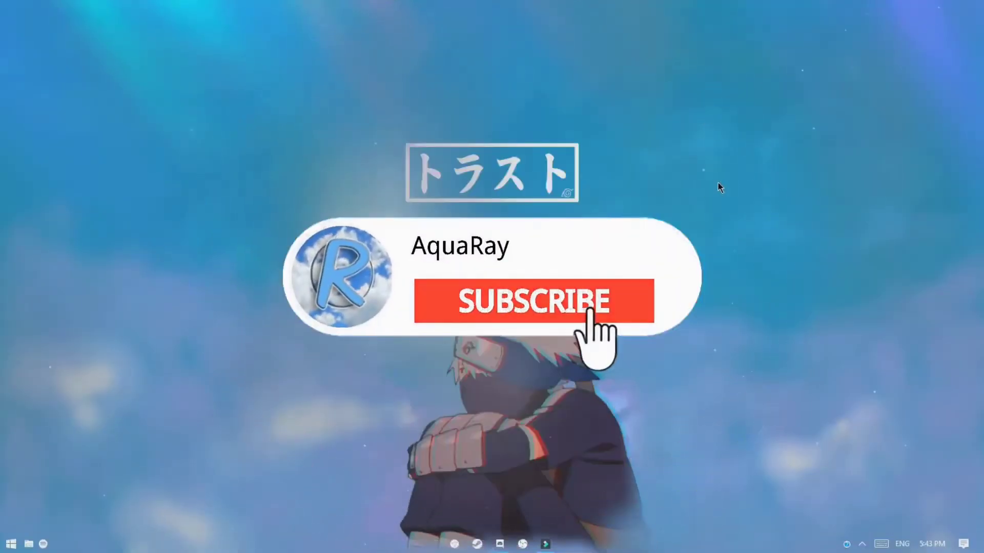